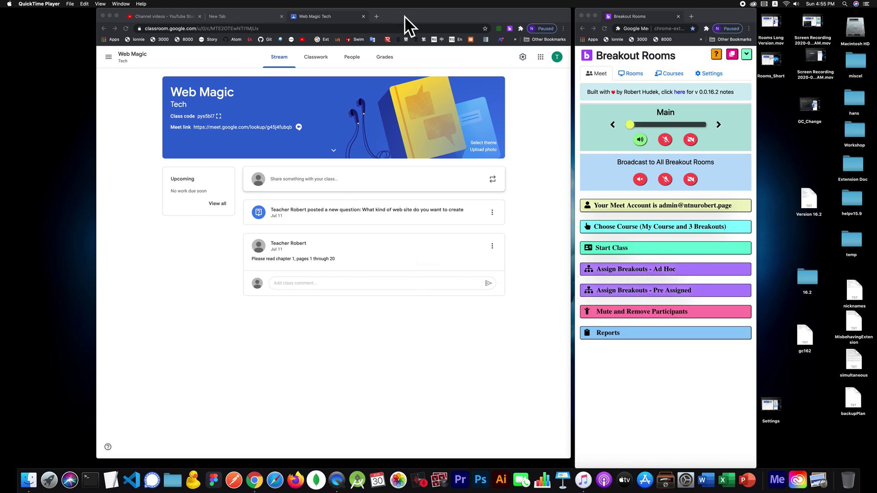
Step: Arrange the Classroom and Breakout Rooms windows side by side and check the Rooms list
drag(404, 16, 333, 14)
drag(725, 14, 650, 9)
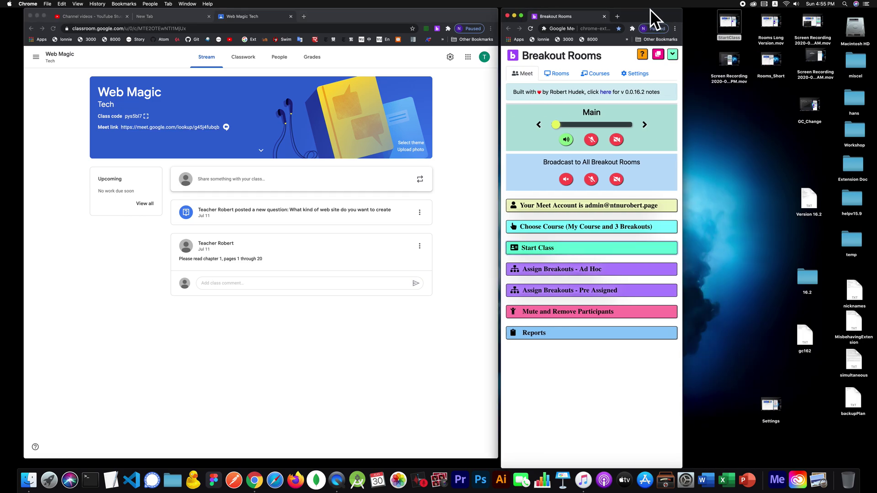
click(561, 74)
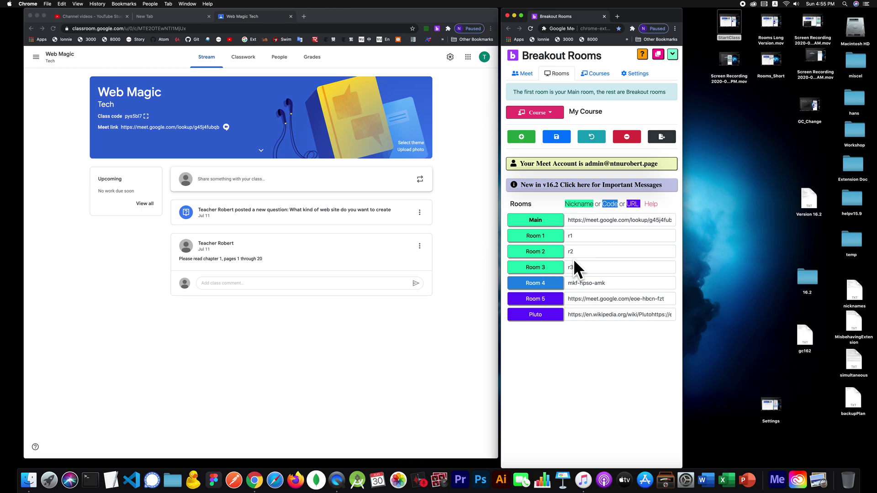
click(530, 72)
drag(636, 18, 685, 16)
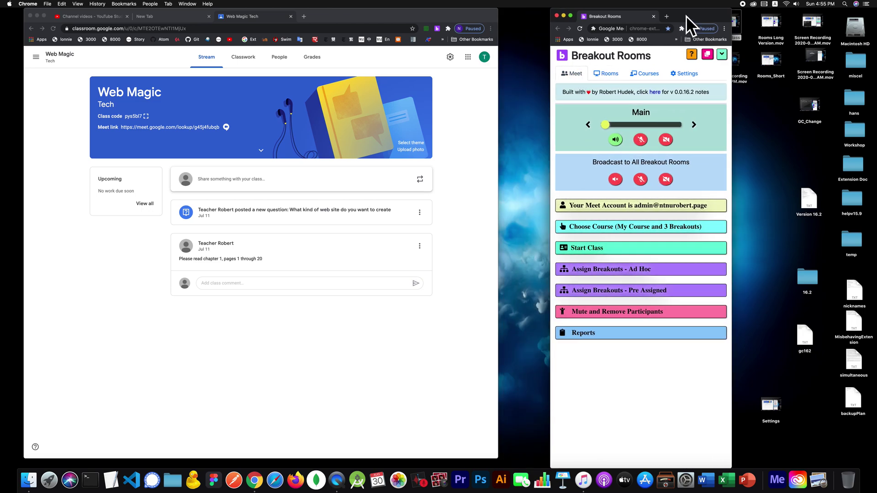
Step: Start the class to reveal the Open/Sync options, then open the class Meet link from Classroom
click(595, 246)
click(561, 275)
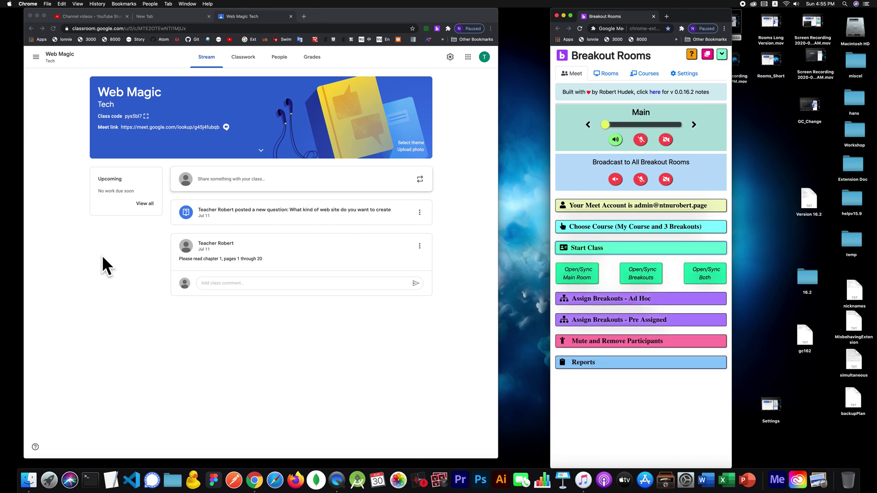
click(178, 128)
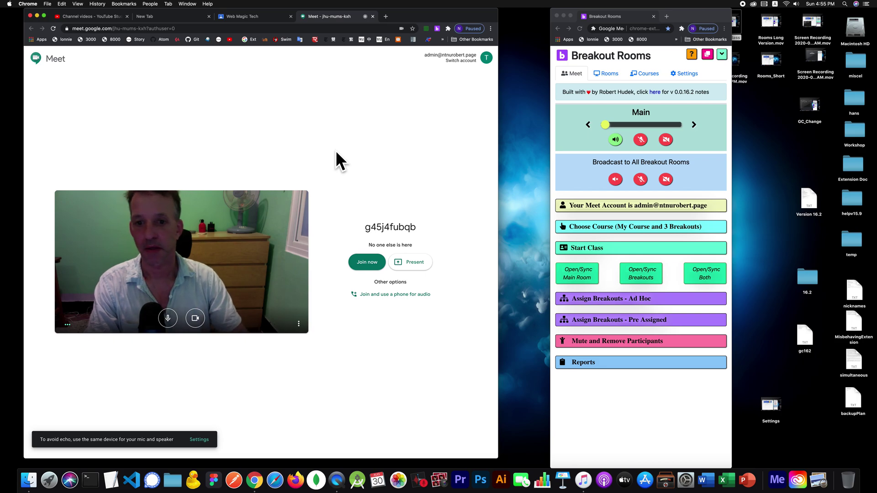
Step: Join the class Meet call and close the Add others dialog
click(364, 260)
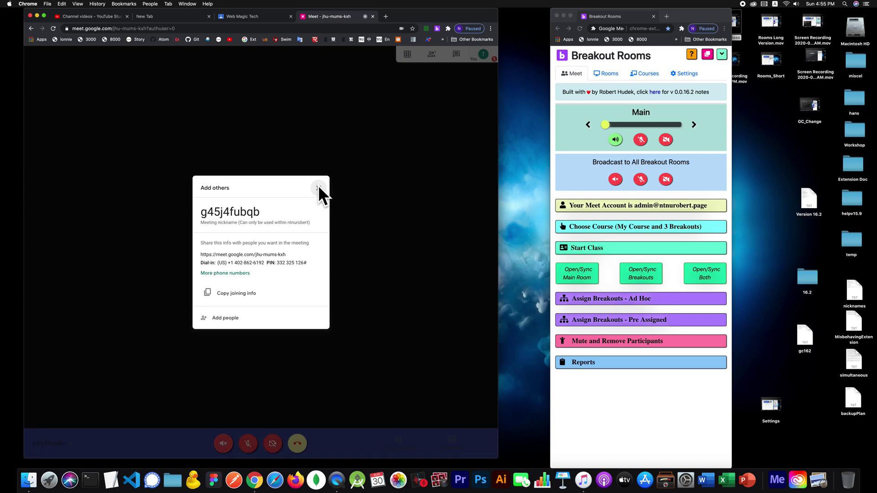
click(318, 188)
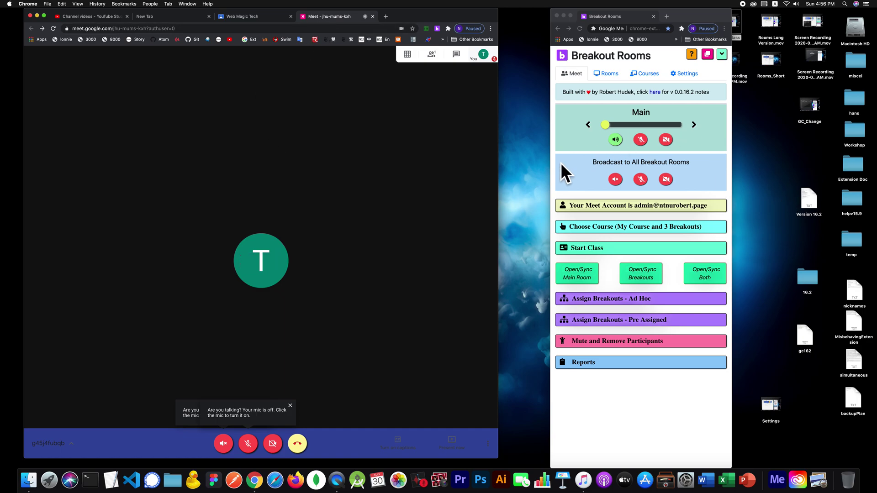
Step: Sync the main room with the live call, acknowledge the 'Main room synced' alert, and check the Rooms list
click(582, 272)
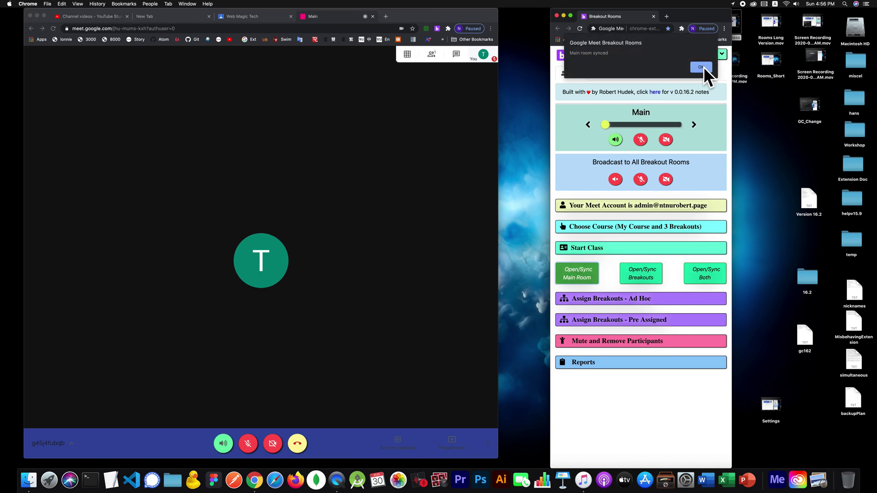
click(704, 66)
drag(693, 9, 646, 1)
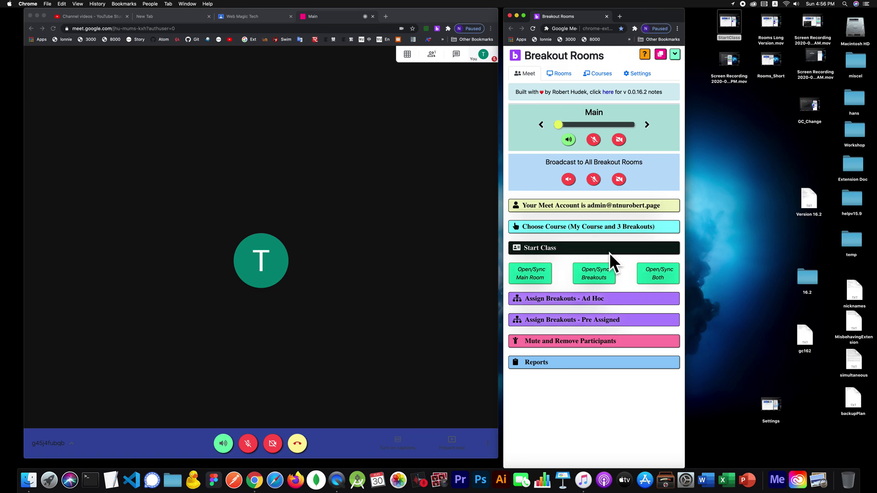
click(567, 71)
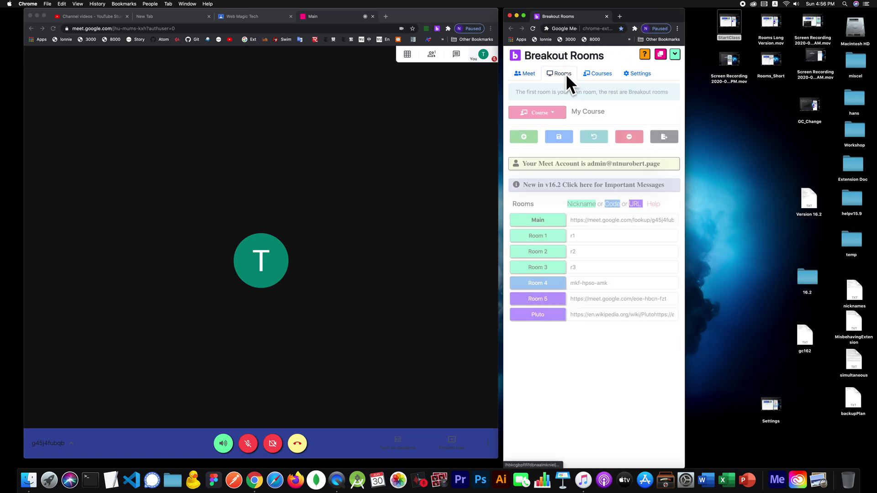
click(524, 78)
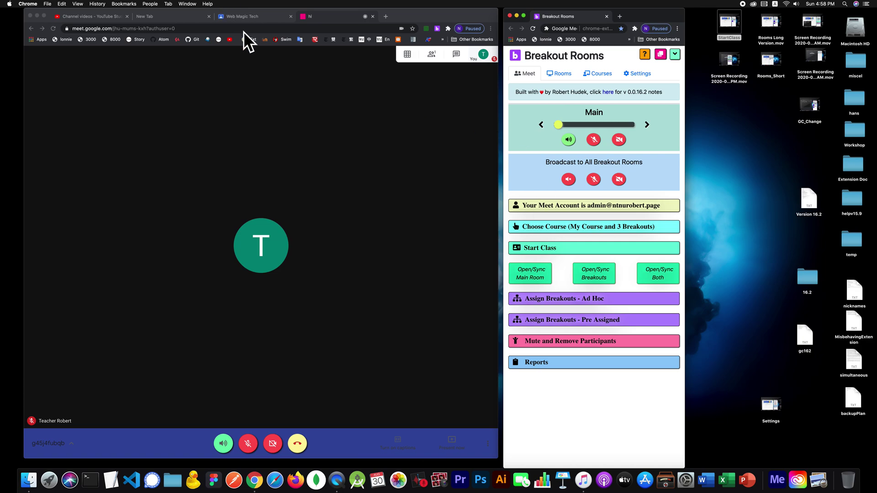
Step: Switch to the Web Magic Tech Classroom page while the Meet call stays open
click(257, 16)
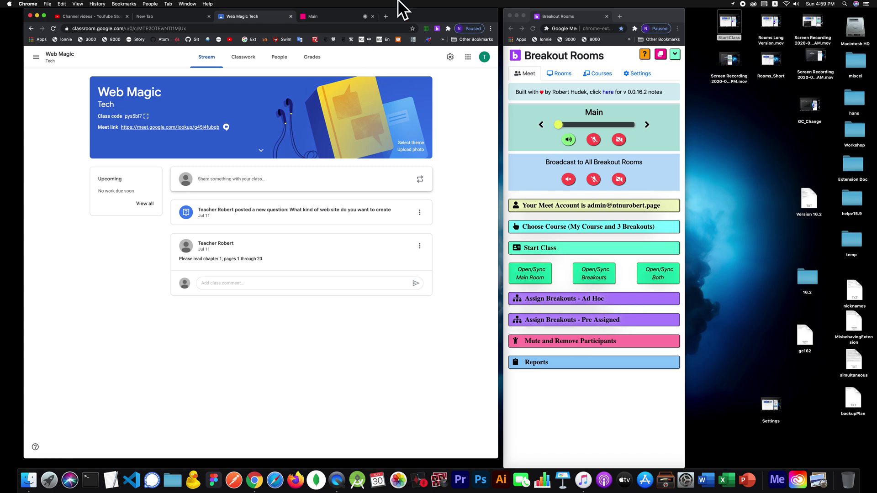
Step: Return to the Meet call, now with two students, and bring Breakout Rooms forward
click(320, 16)
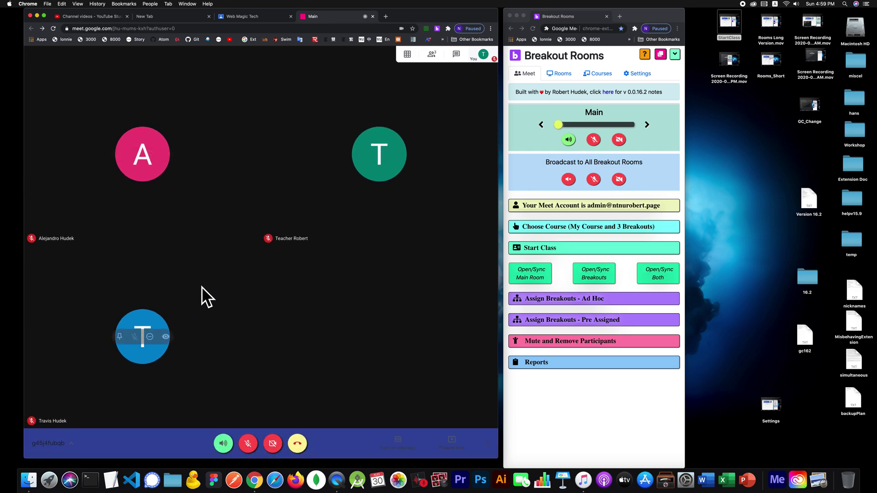
click(530, 248)
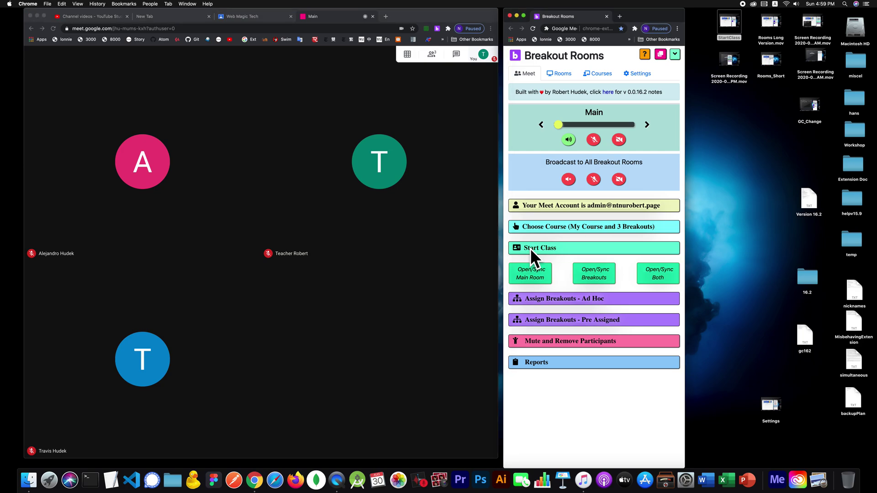
Step: Collapse Start Class and expand Assign Breakouts - Ad Hoc, listing the three participants beside Rooms 1–3
click(530, 248)
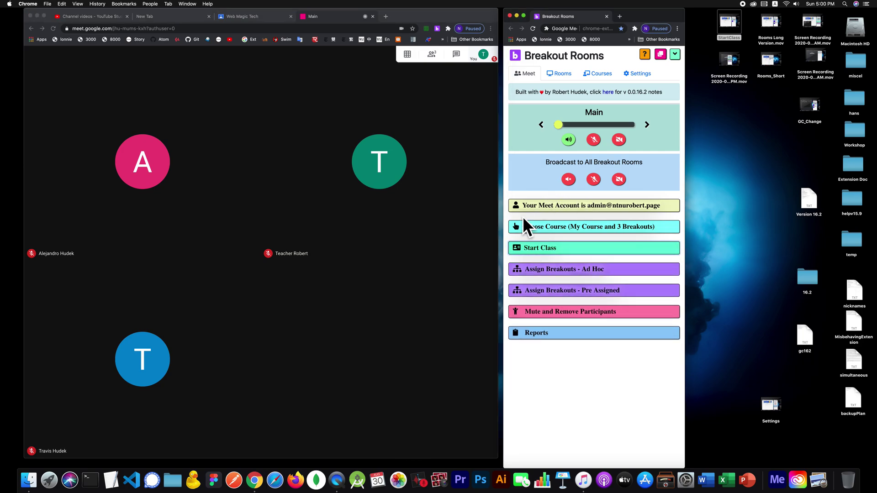
click(536, 269)
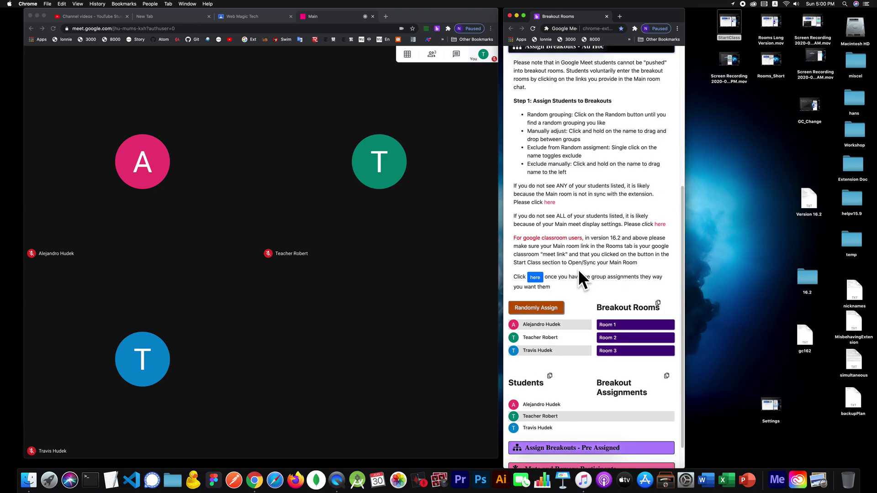
scroll(582, 289, up, 5)
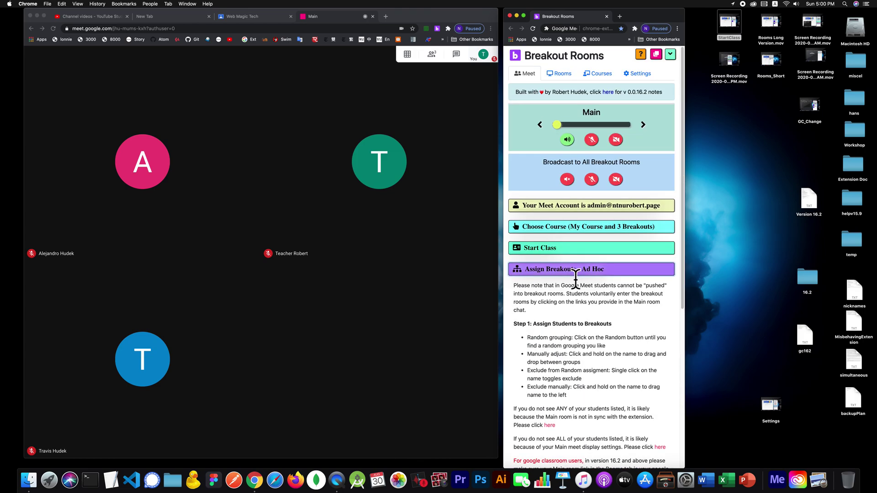
click(558, 73)
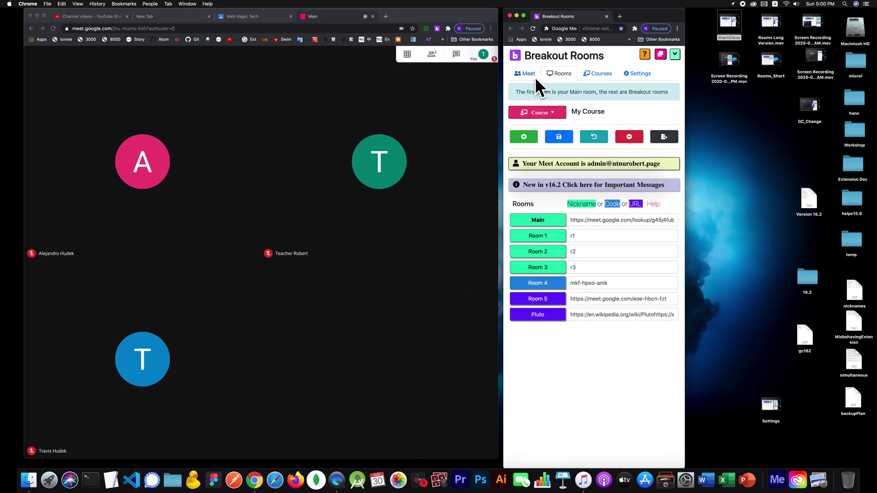
click(519, 70)
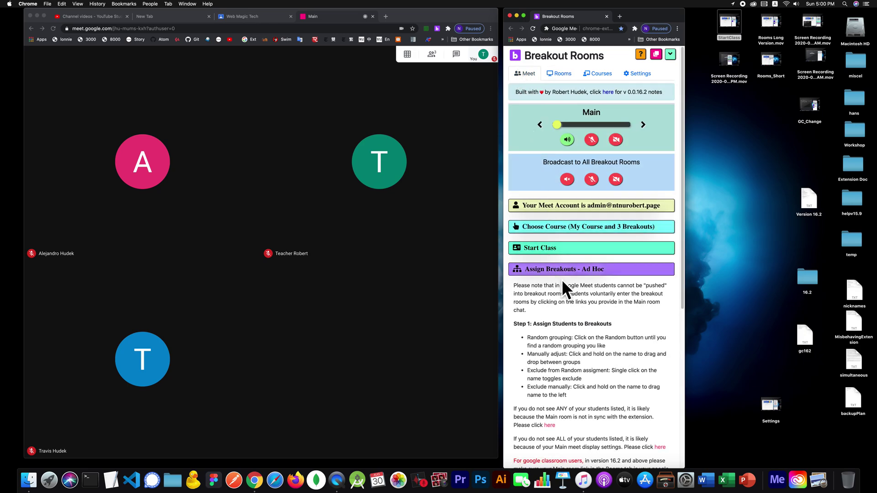
scroll(562, 281, down, 3)
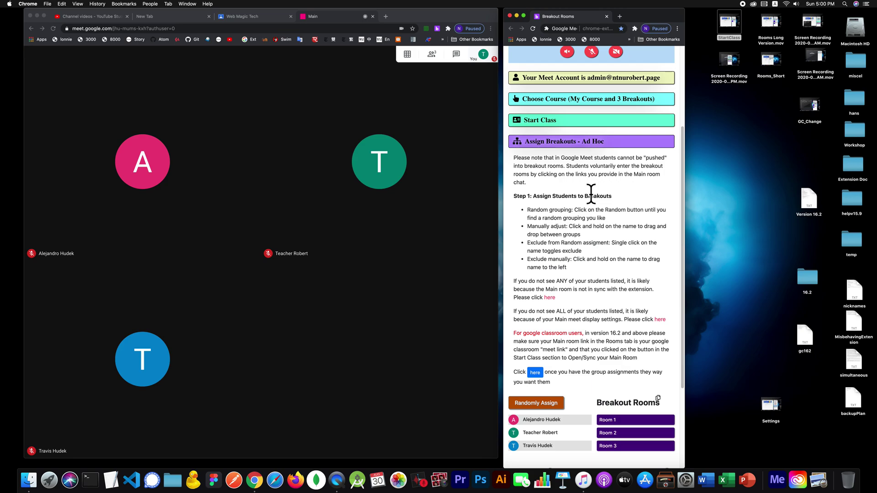
scroll(592, 194, down, 1)
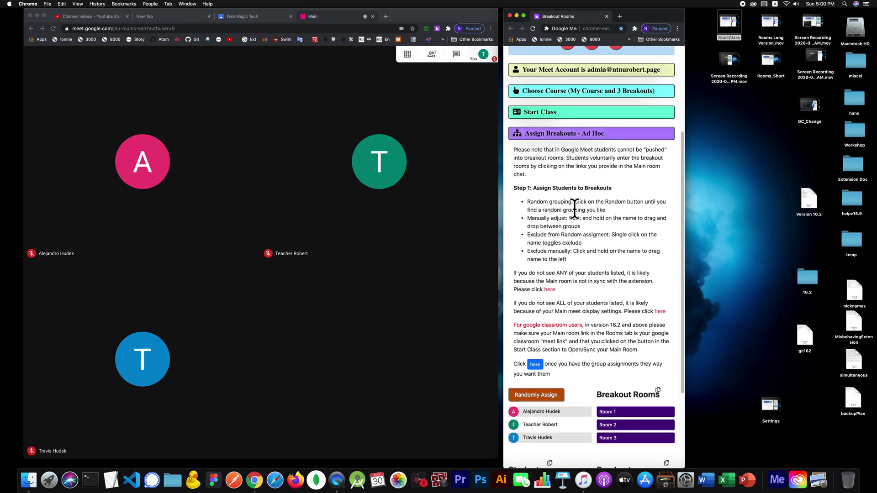
scroll(546, 235, down, 3)
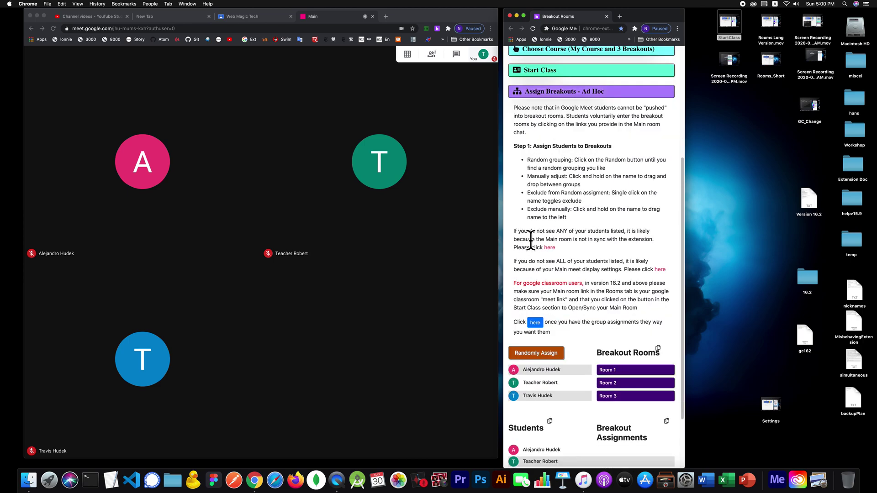
scroll(585, 342, down, 4)
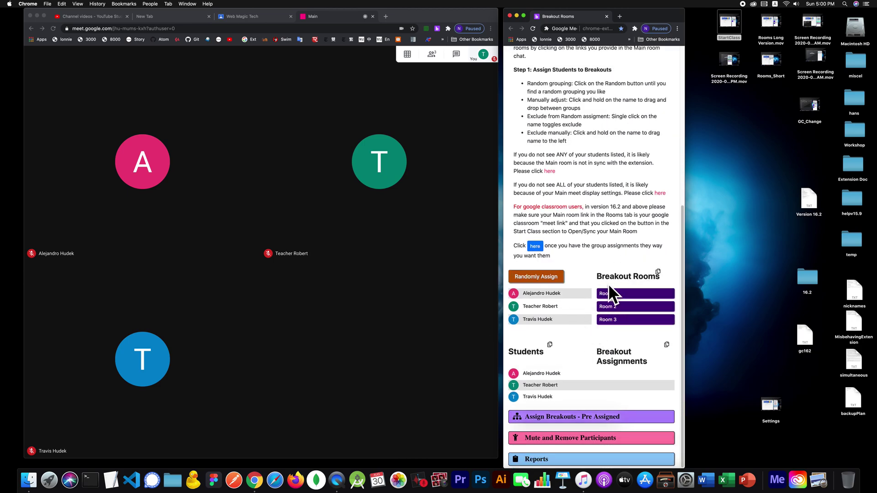
scroll(611, 281, up, 12)
Step: Expand Choose Course and change the breakout count to 5
click(560, 223)
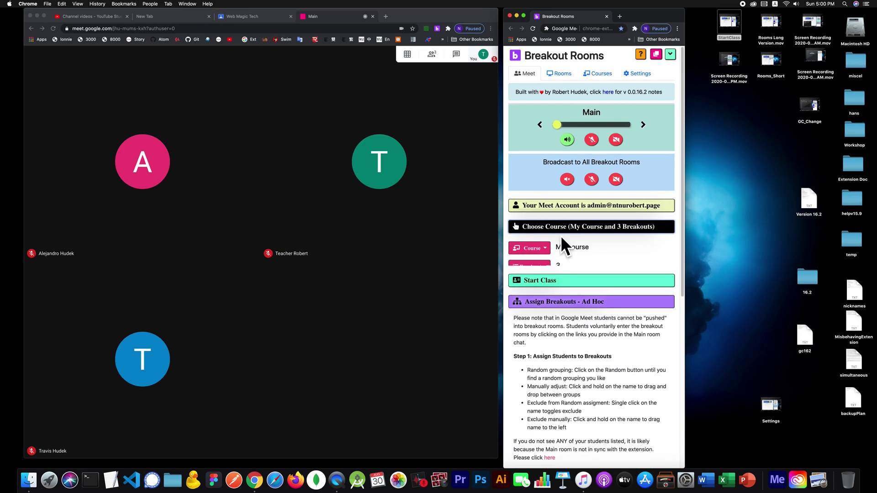
click(525, 268)
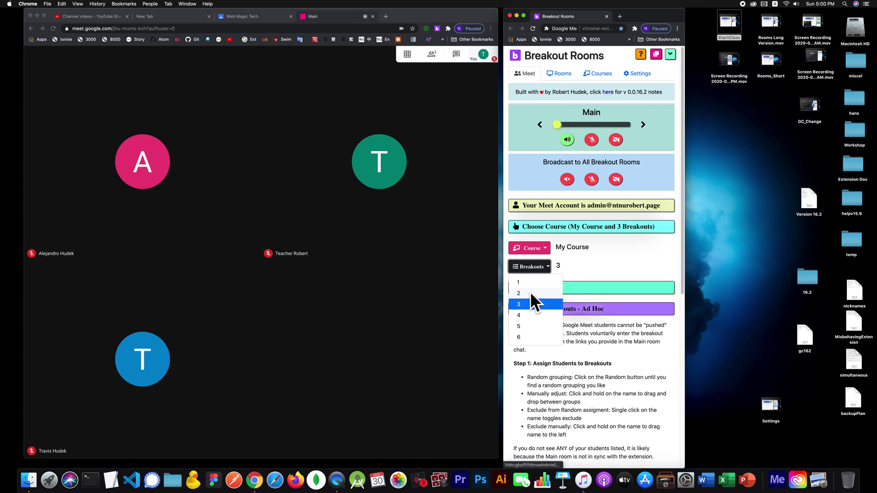
click(525, 321)
scroll(622, 291, down, 3)
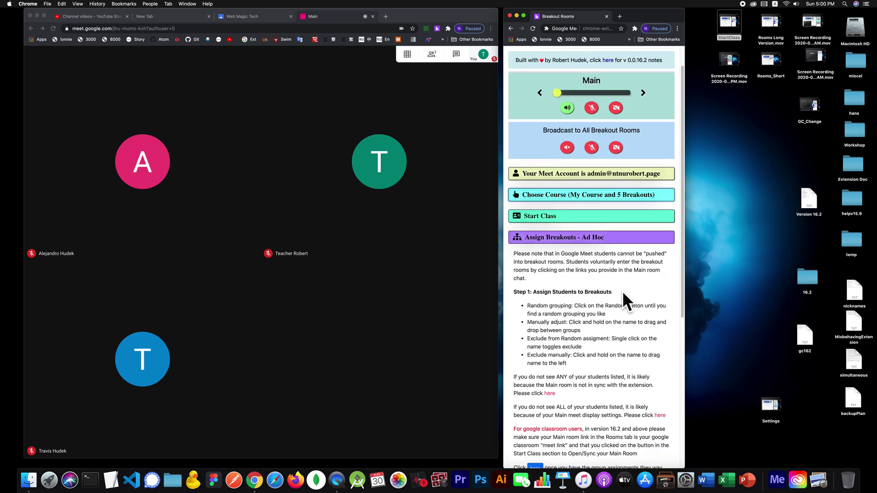
click(610, 239)
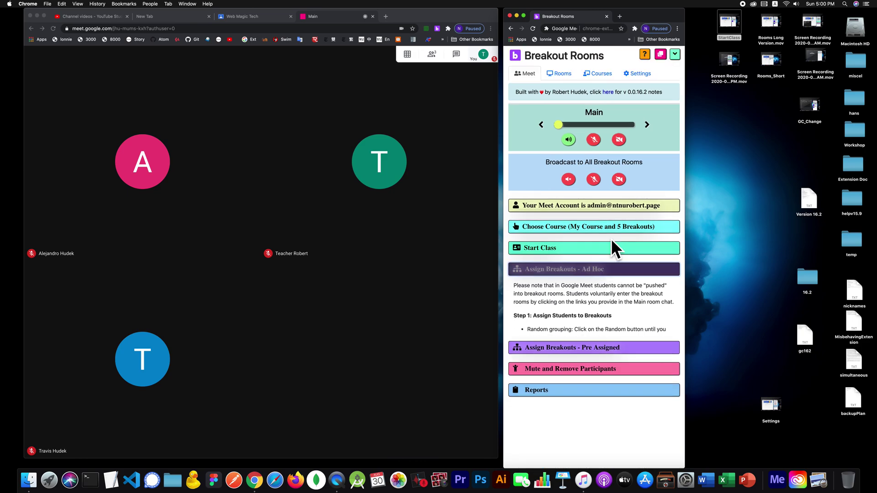
click(609, 270)
scroll(610, 270, down, 5)
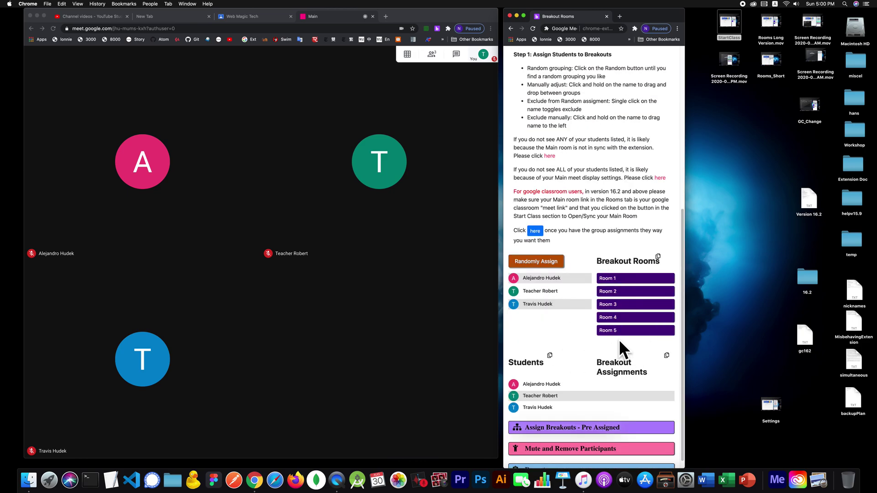
scroll(619, 339, up, 6)
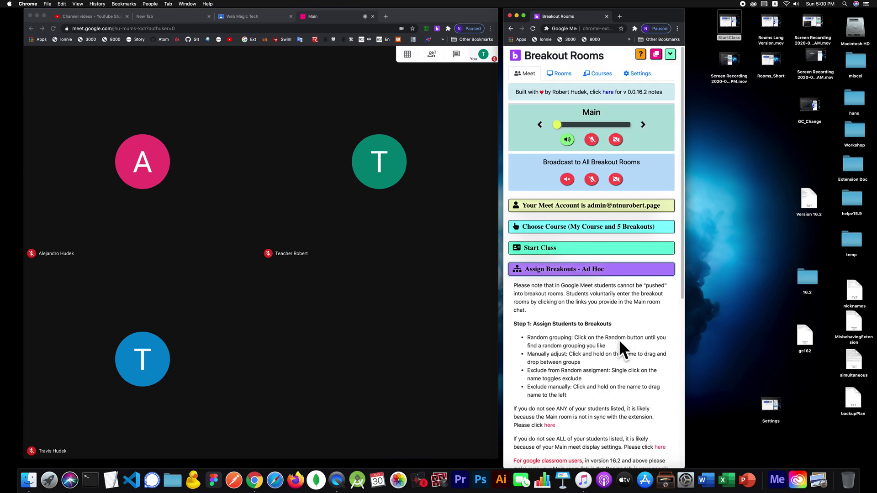
Step: Change the My Course breakout count back to 3 and collapse Choose Course
click(564, 227)
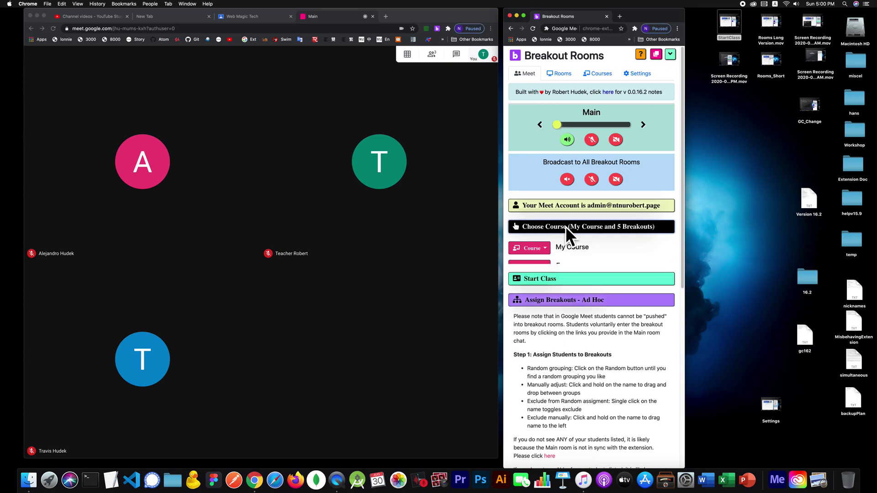
click(535, 265)
click(527, 303)
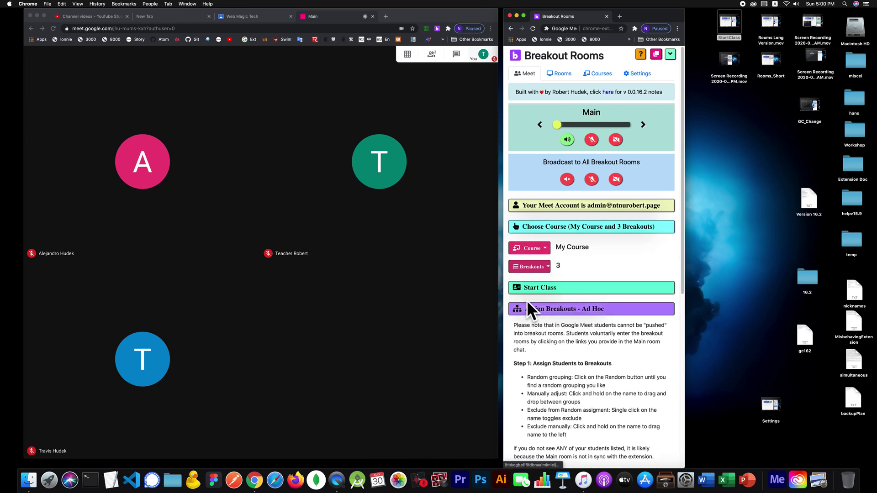
click(597, 225)
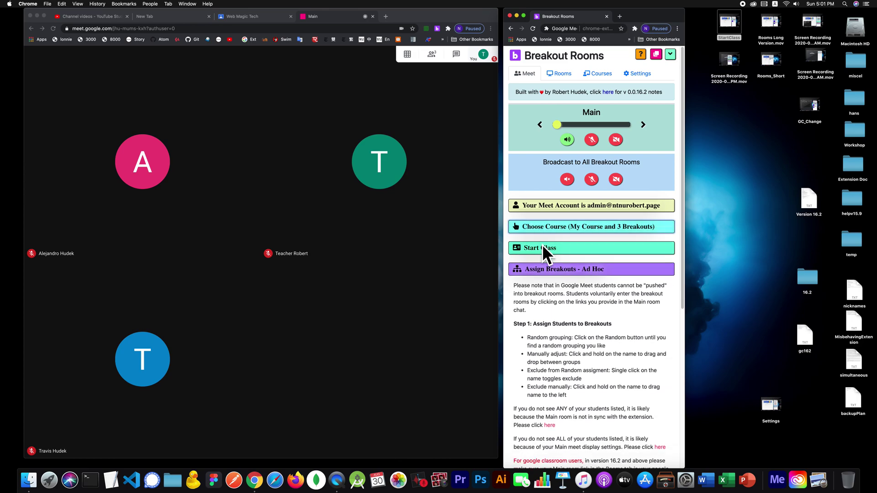
Step: Re-expand the ad hoc assignment section and bring forward the Meet call showing all three participants
click(577, 269)
click(608, 269)
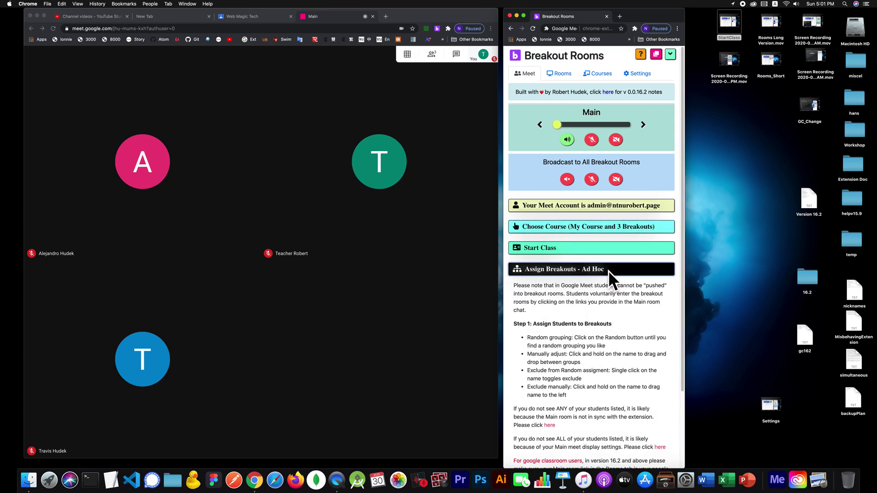
scroll(608, 271, down, 5)
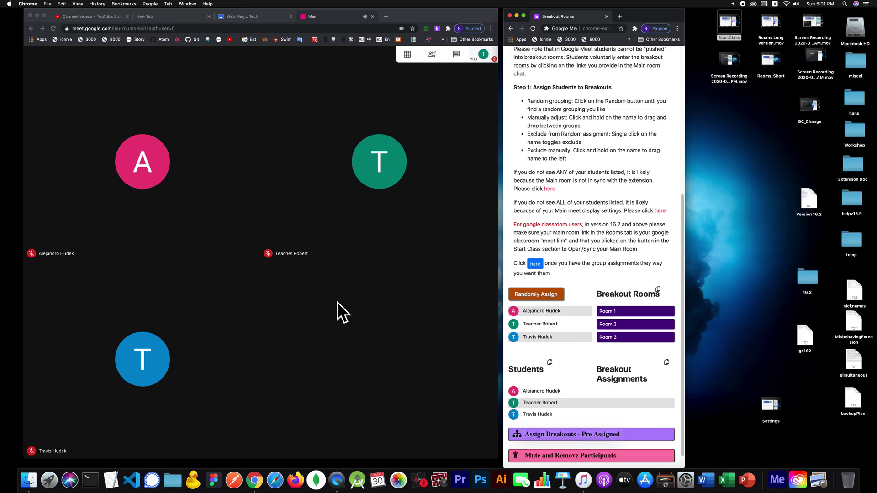
click(422, 114)
mouse_move(408, 54)
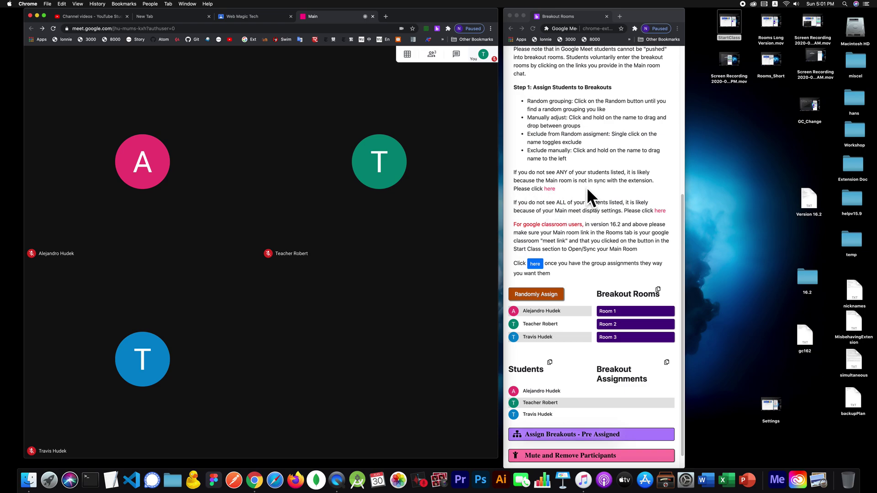
scroll(587, 183, up, 5)
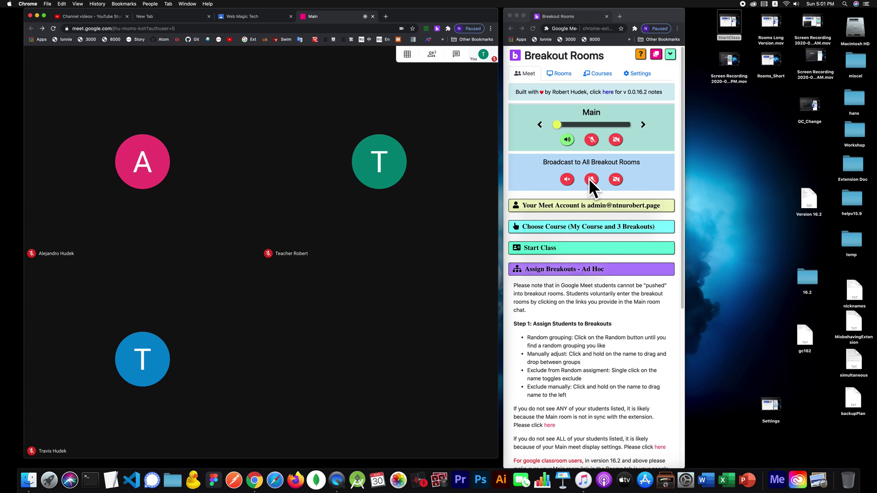
click(561, 266)
click(567, 265)
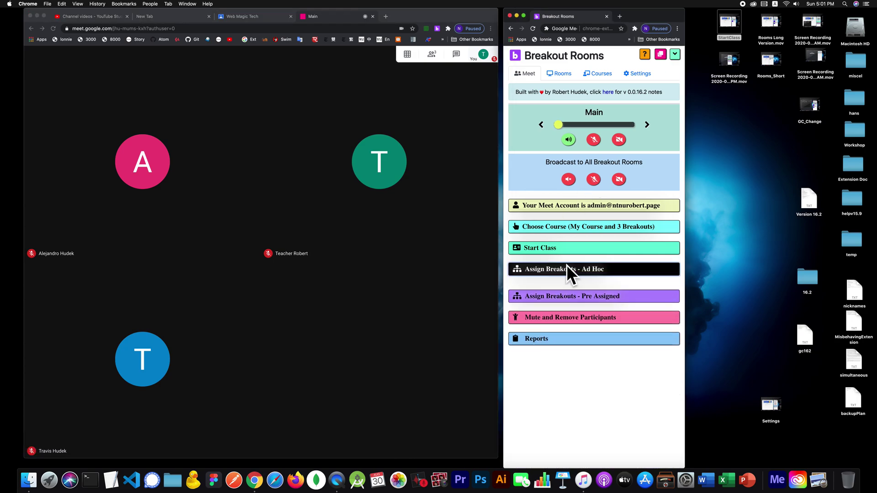
click(543, 247)
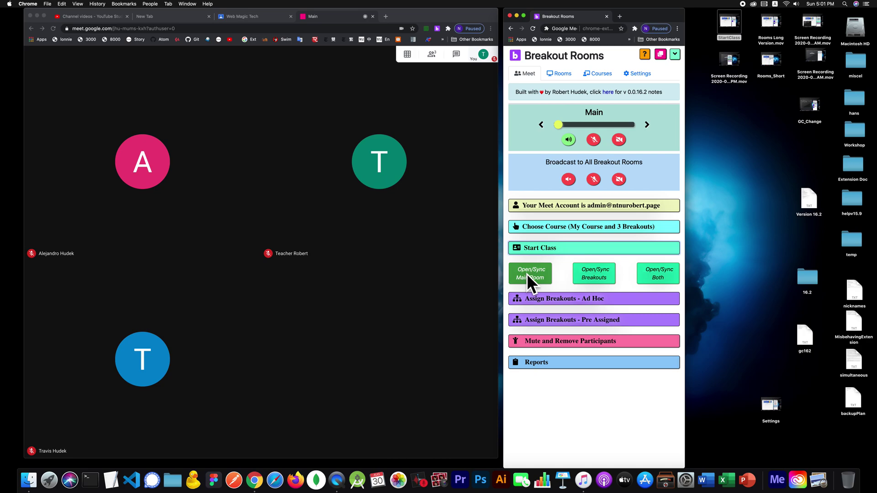
click(553, 247)
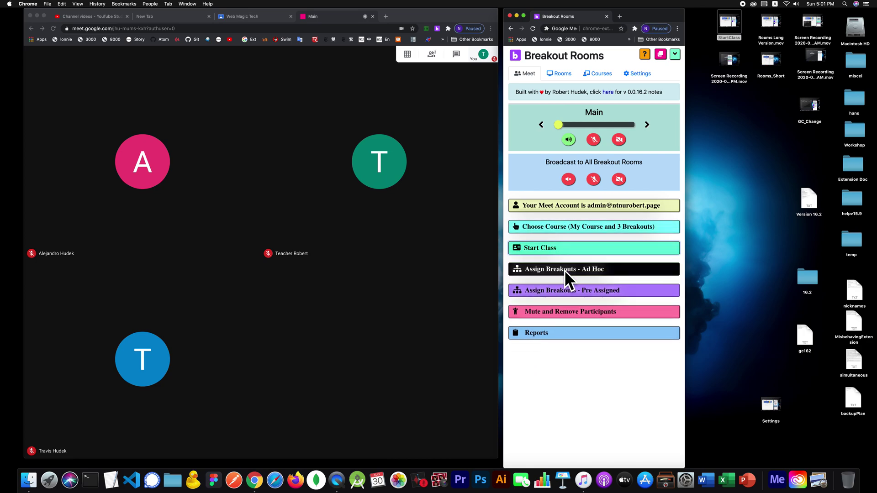
click(564, 271)
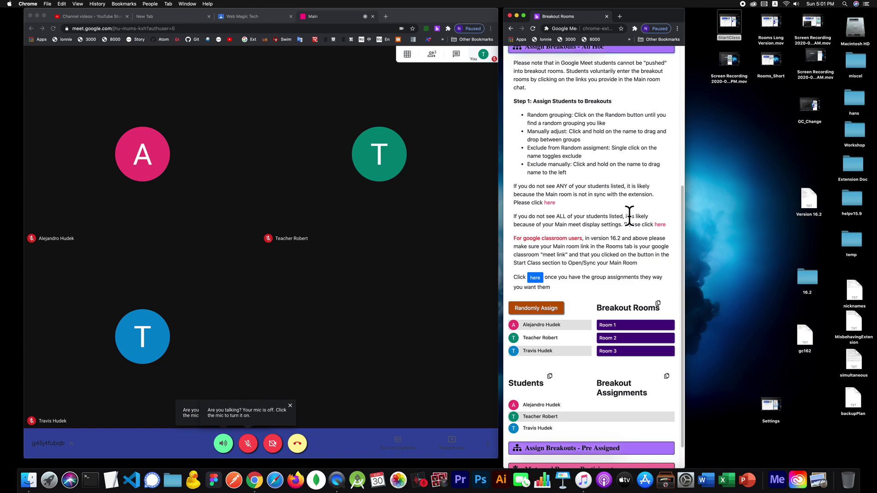
click(660, 225)
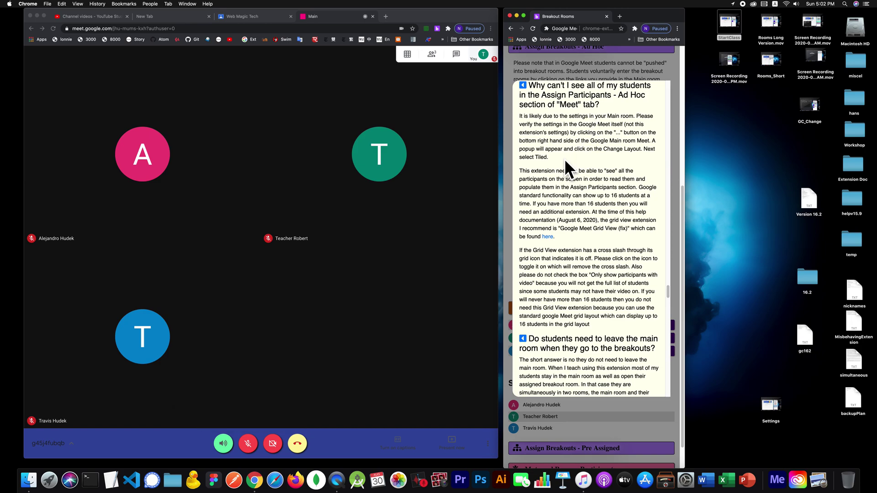
click(551, 55)
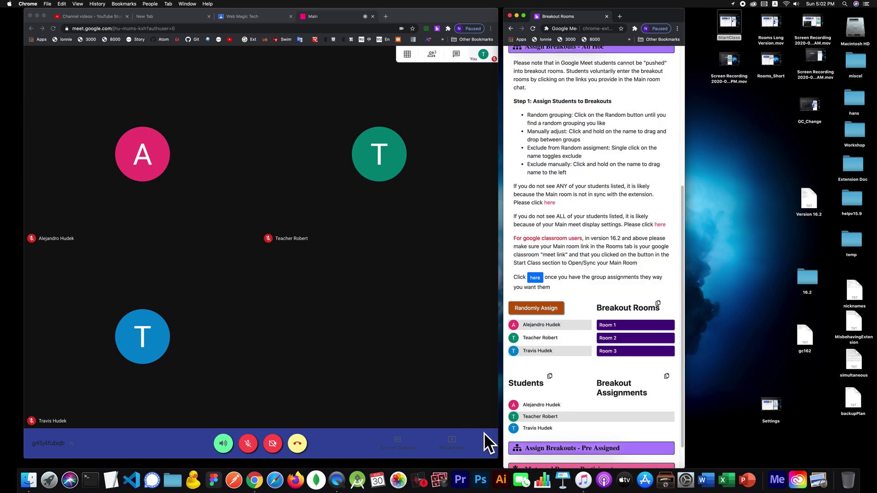
click(466, 401)
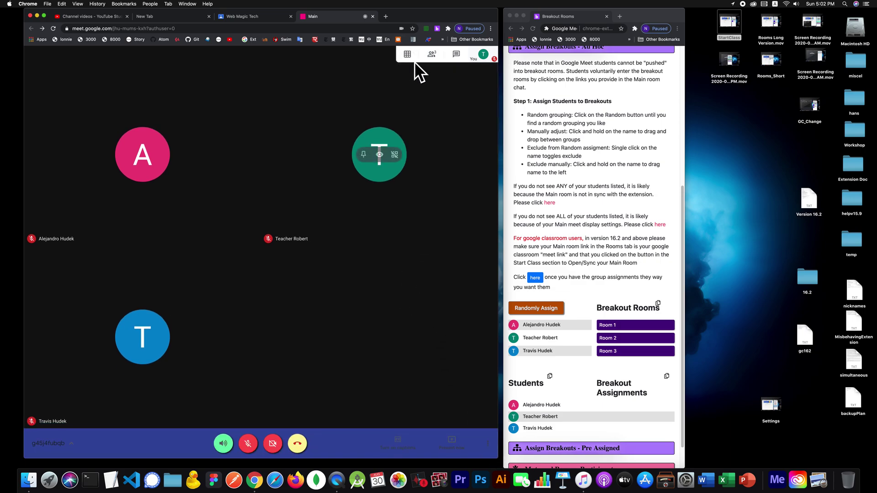
mouse_move(410, 59)
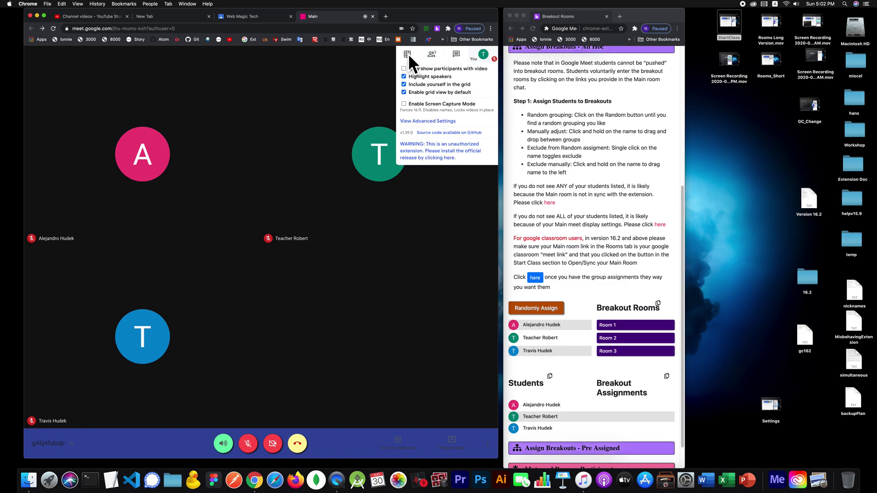
click(490, 445)
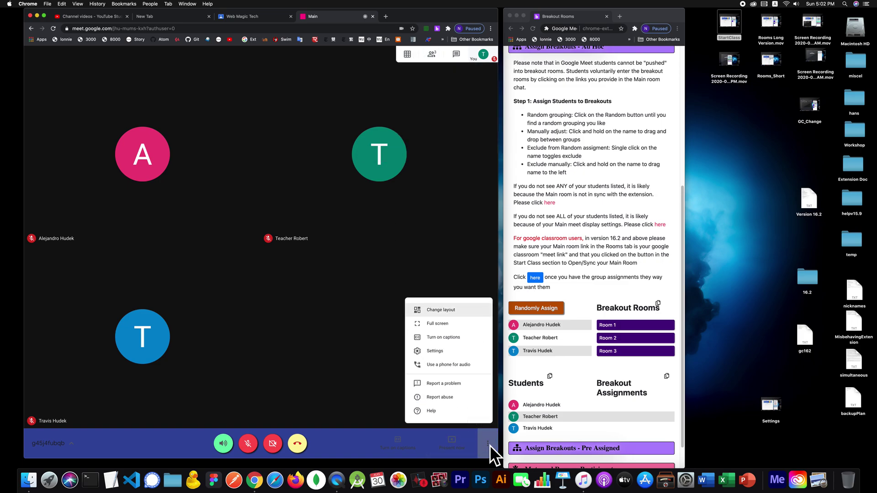
click(454, 309)
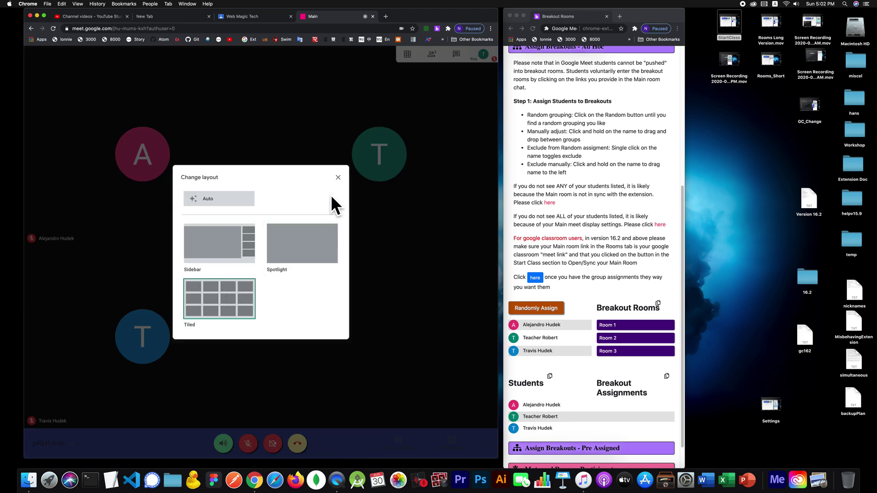
click(338, 177)
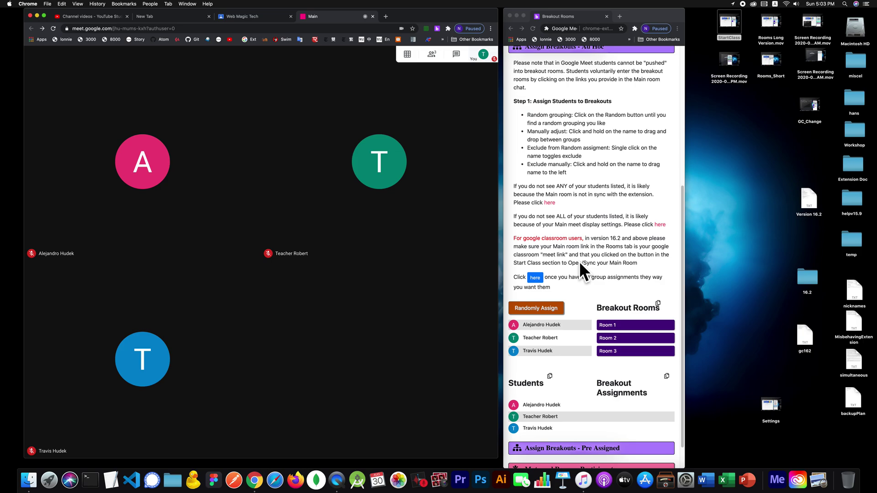
Step: Glance at the Breakout Rooms list, then return to the extension's Meet section
scroll(587, 252, up, 5)
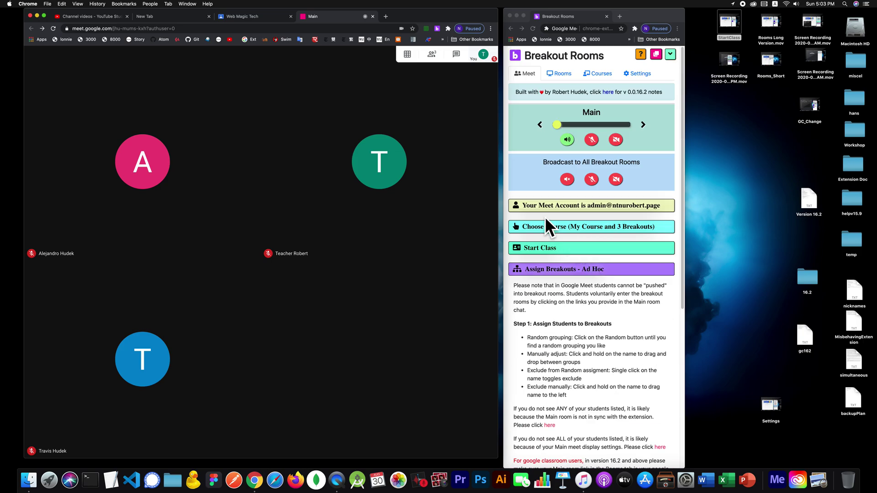
click(573, 70)
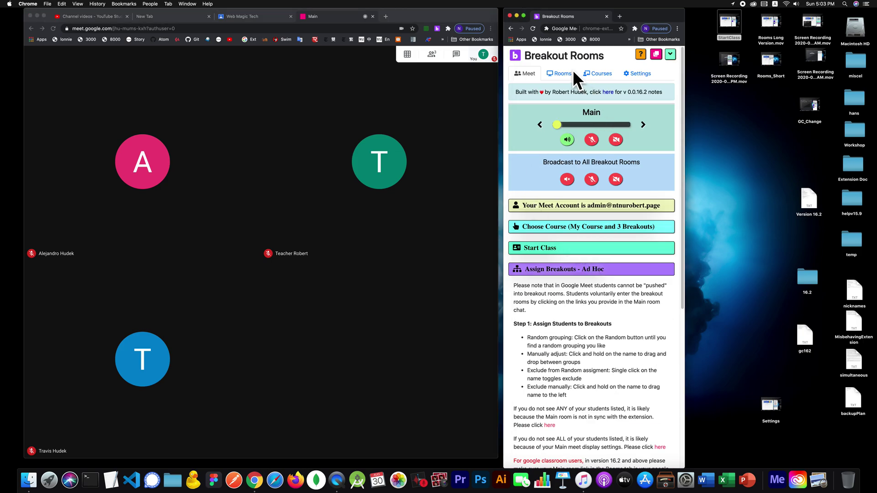
click(549, 76)
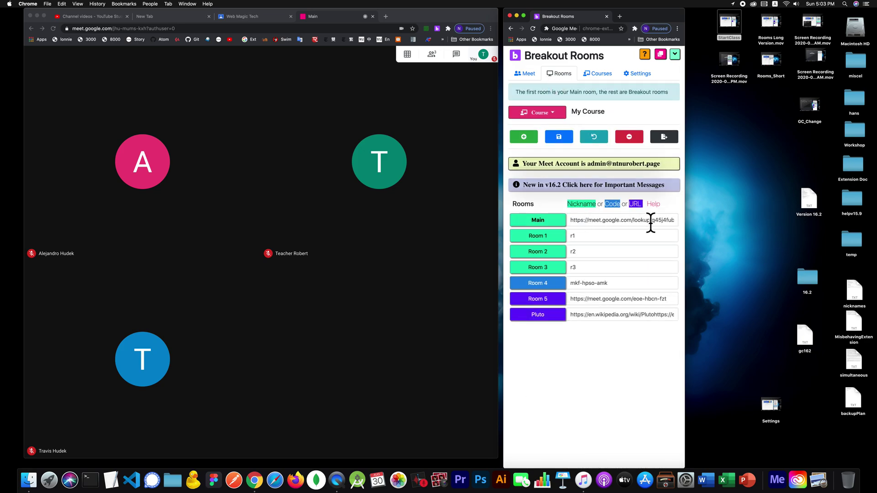
click(520, 73)
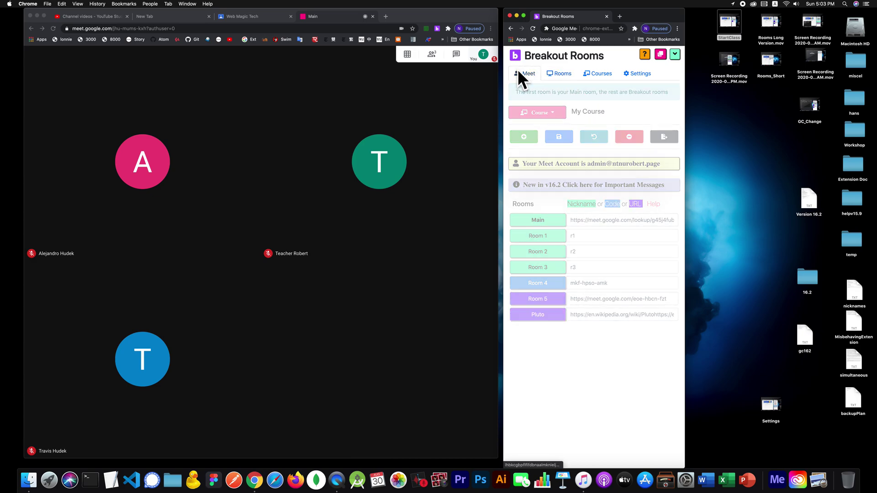
Step: Randomly assign participants to rooms, toggling the Room 3 participant's exclusion and reshuffling
scroll(599, 307, down, 5)
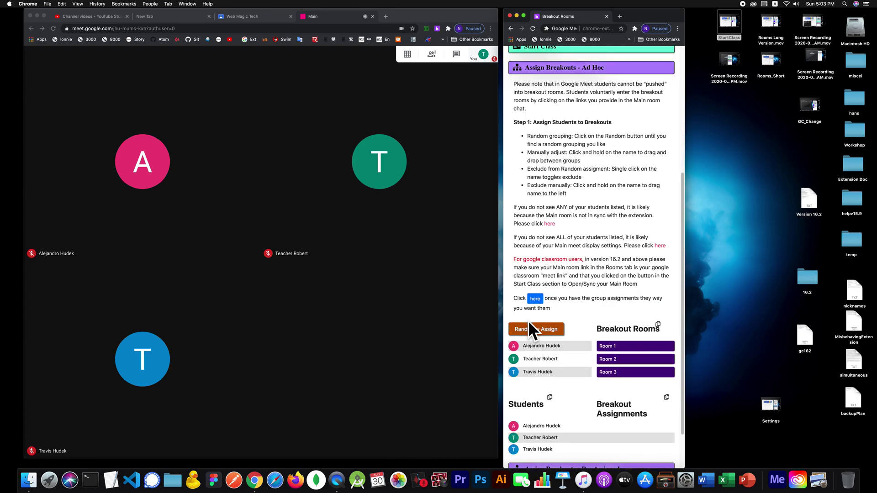
click(547, 329)
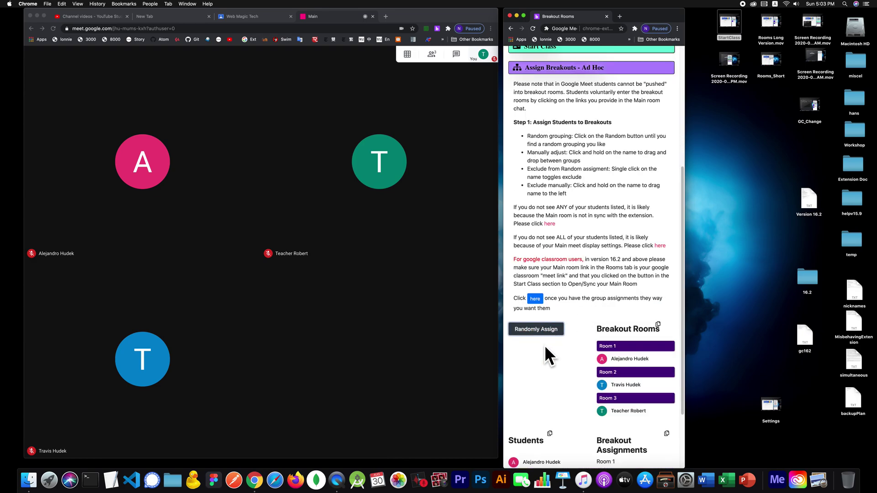
click(630, 410)
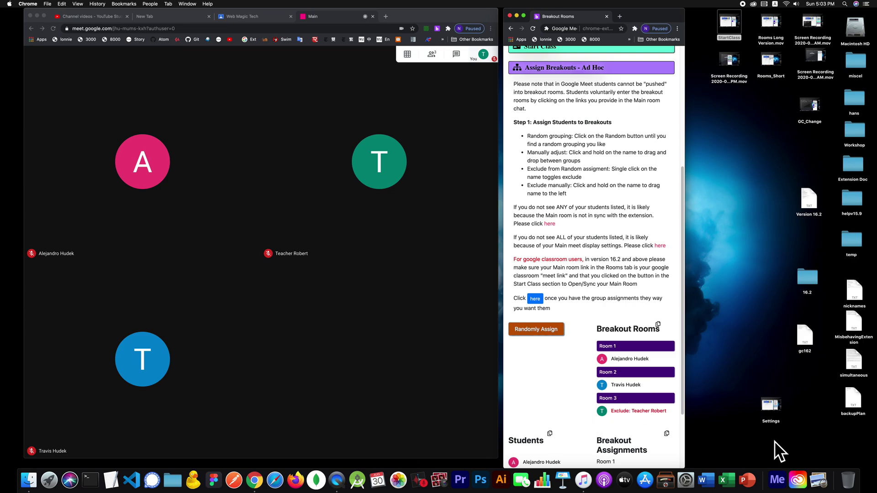
click(645, 410)
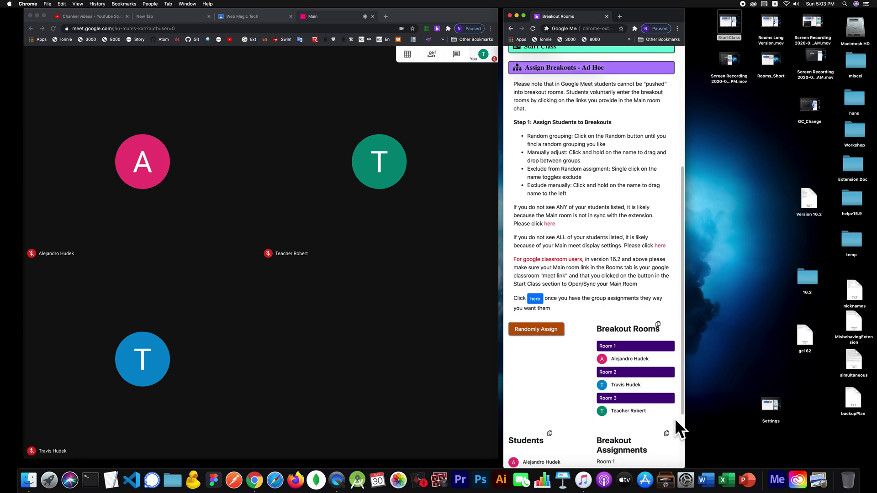
click(635, 410)
click(544, 332)
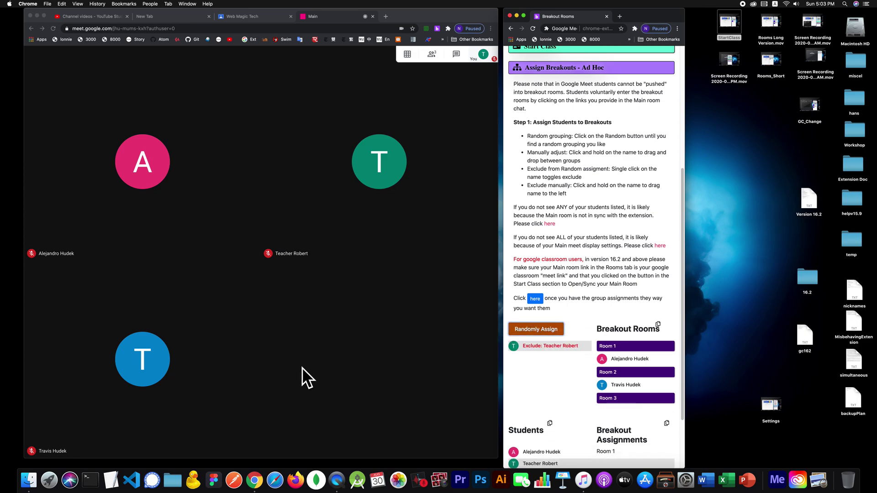
click(548, 346)
click(538, 328)
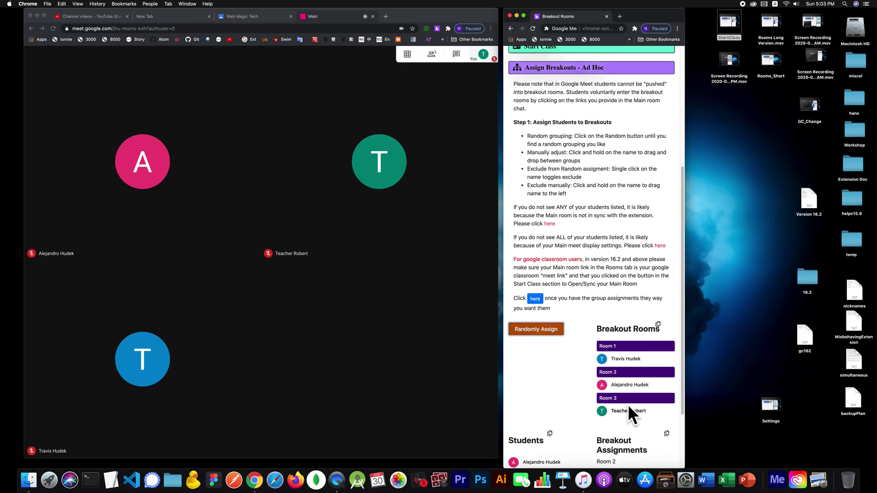
Step: Drag participants between rooms so Rooms 1, 2 and 3 each hold one person
drag(633, 383, 562, 379)
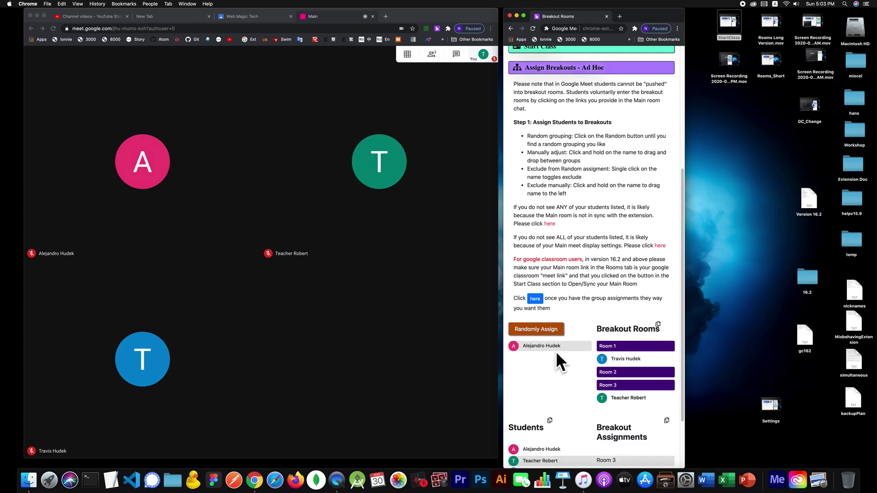
drag(552, 345, 632, 379)
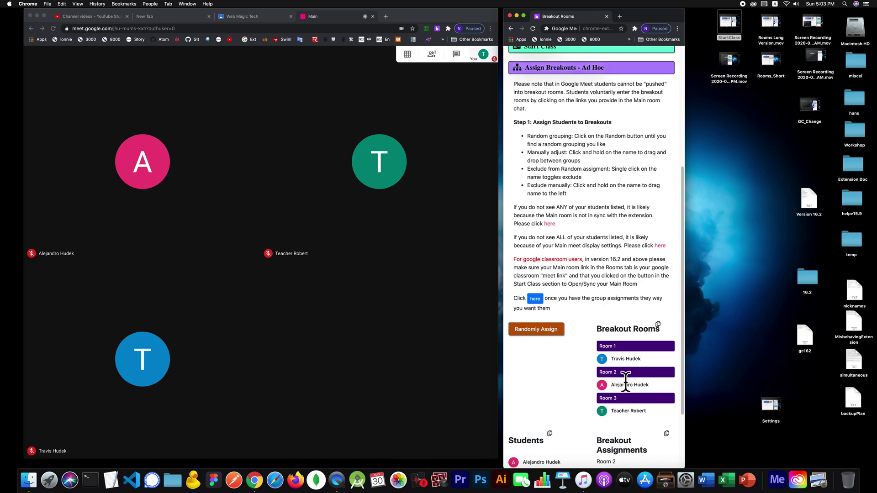
drag(626, 382, 627, 368)
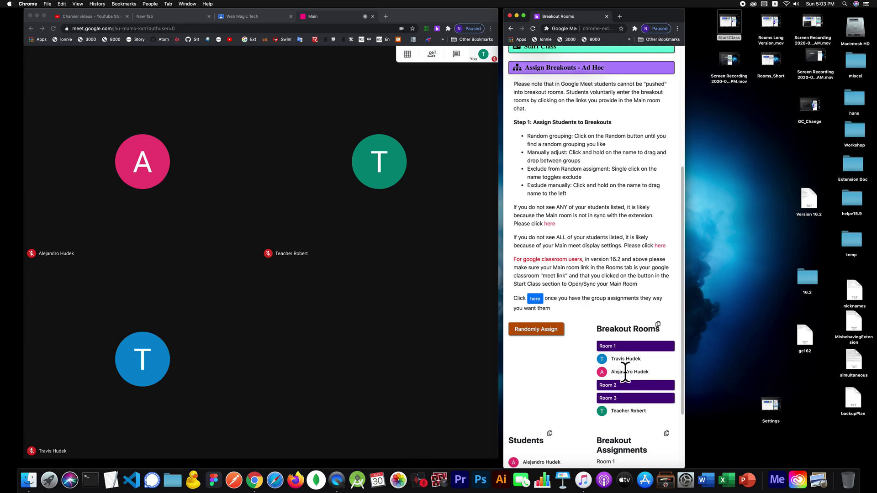
drag(625, 356, 631, 384)
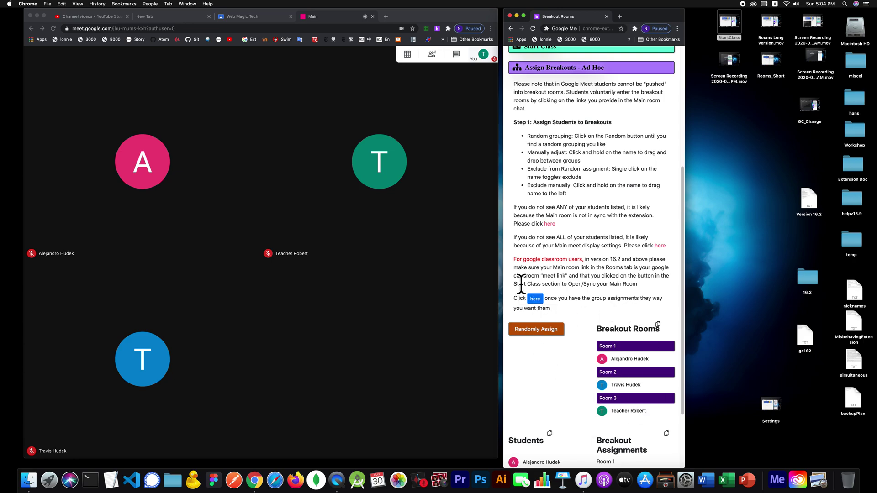
Step: Show the ad hoc summary of room links r1–r3 and assignments alongside the Meet chat
click(535, 300)
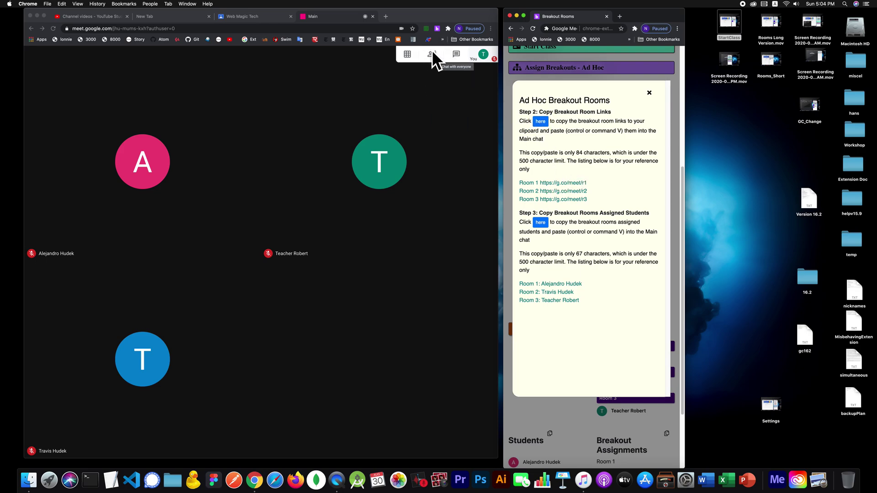
click(453, 54)
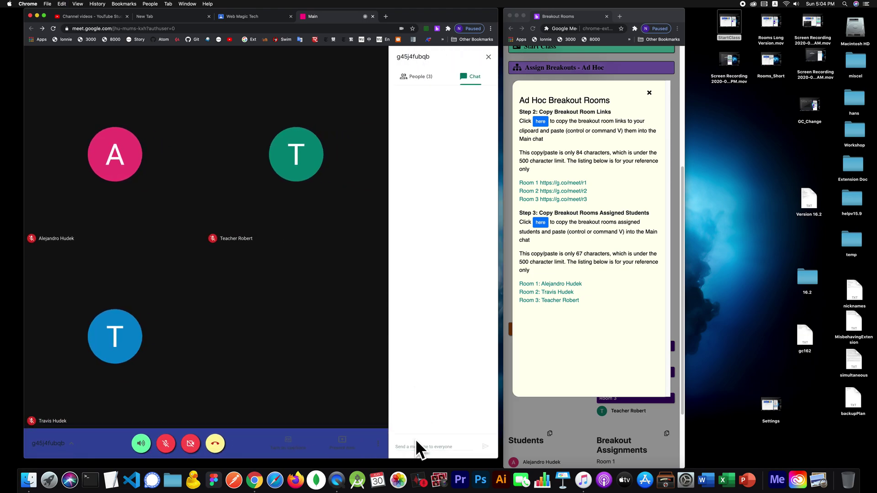
Step: Paste the copied r1–r3 breakout room links into the Meet chat and send them
click(416, 441)
text(v)
key(BackSpace)
text(Room 1 https://g.co/meet/r1 Room 2 https://g.co/meet/r2 Room 3 https://g.co/meet/r3)
key(Return)
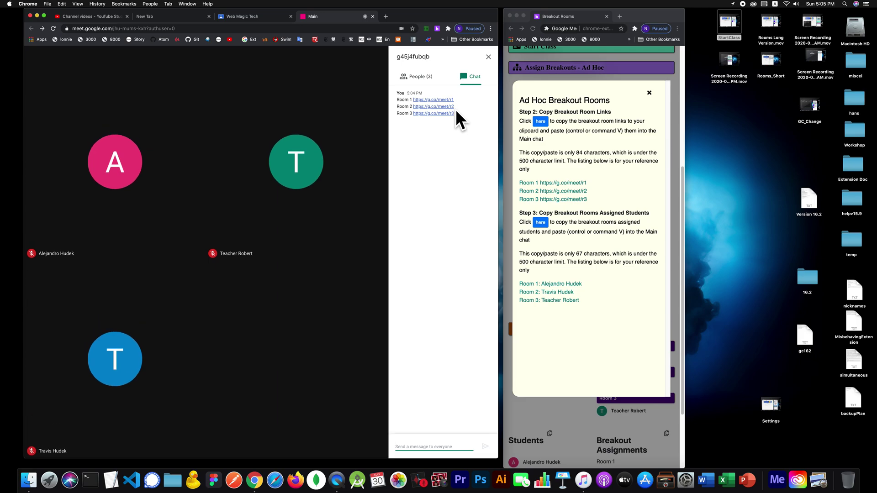
Step: Copy the room assignment list from the popup and send it in the chat
click(539, 222)
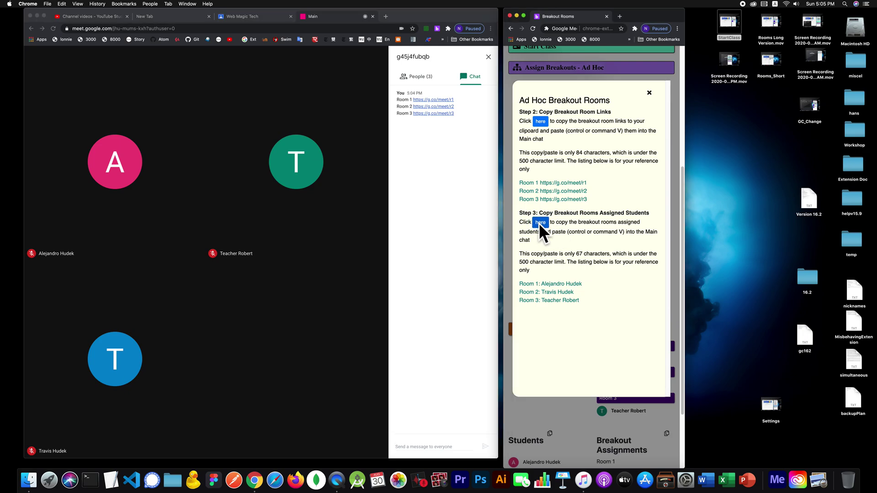
click(425, 444)
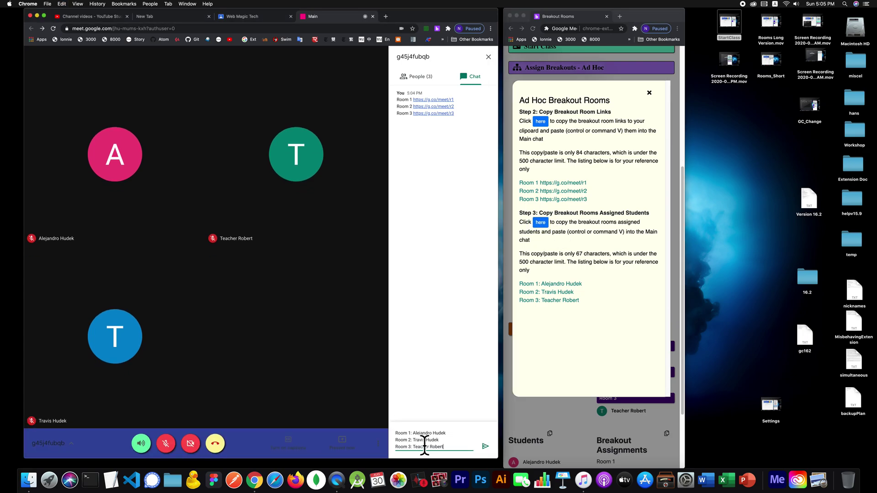
key(Return)
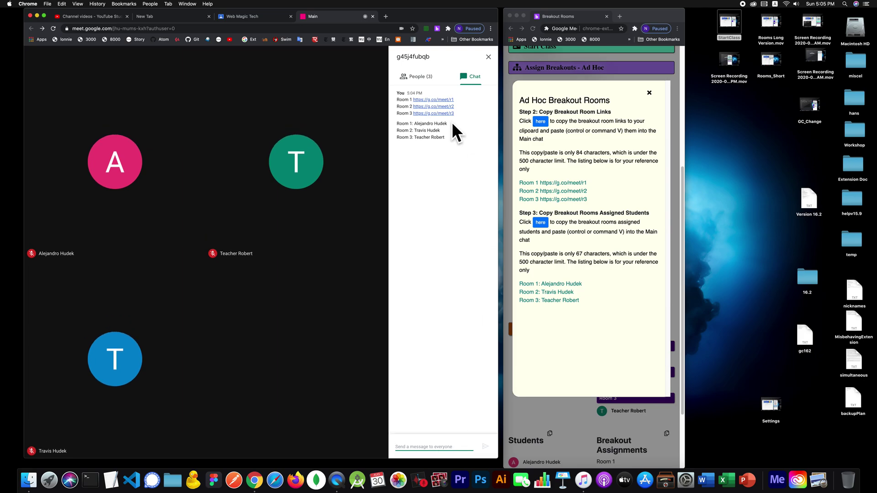
Step: Close the ad hoc summary and open the Main room plus all breakout rooms together
click(569, 52)
click(187, 4)
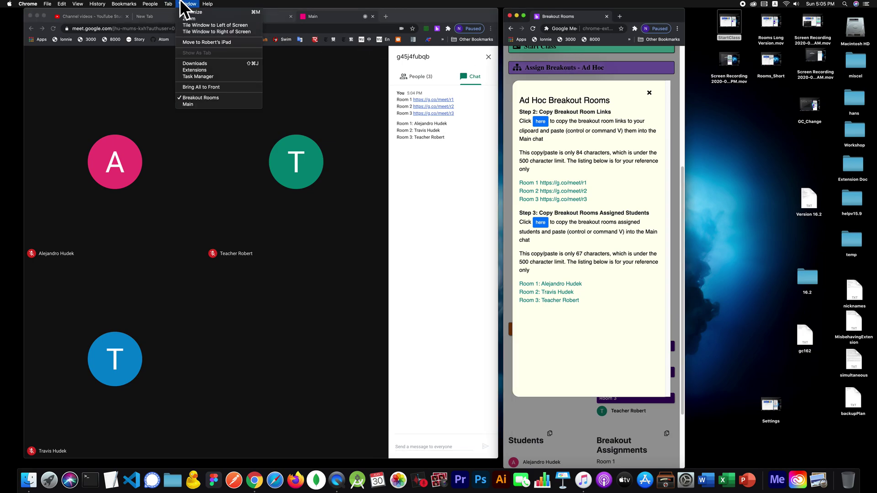
click(186, 4)
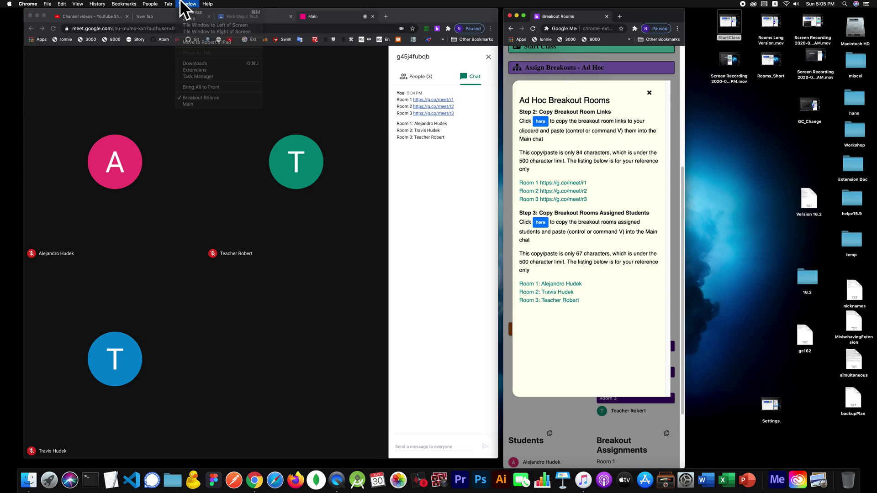
click(592, 58)
scroll(574, 106, up, 3)
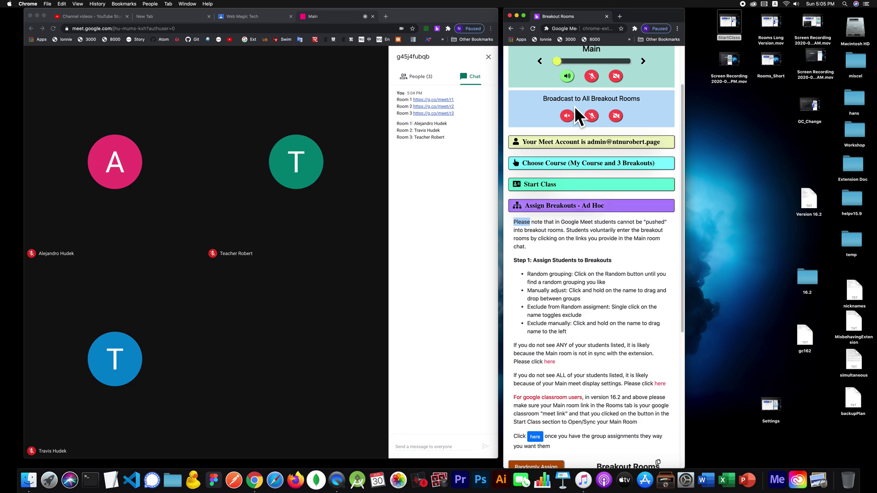
click(555, 180)
click(654, 207)
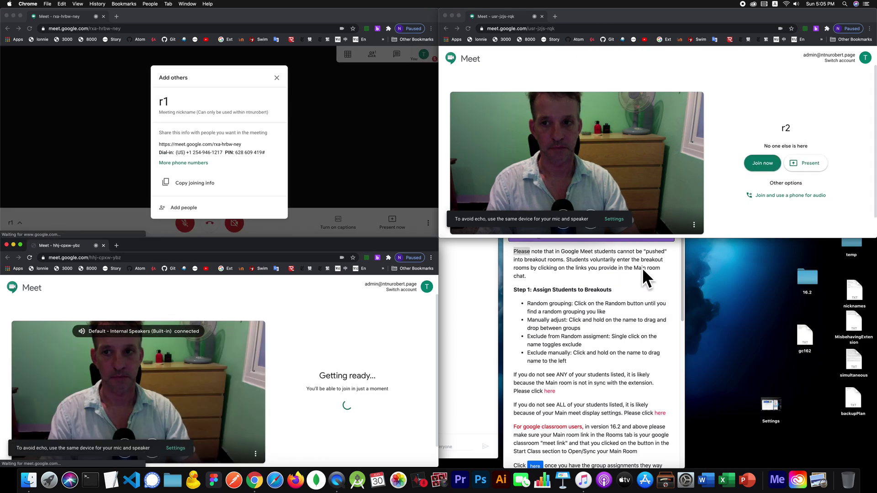
Step: Join the Room 1–3 calls, dismiss their sharing info, and tile them beside the Main room
click(642, 268)
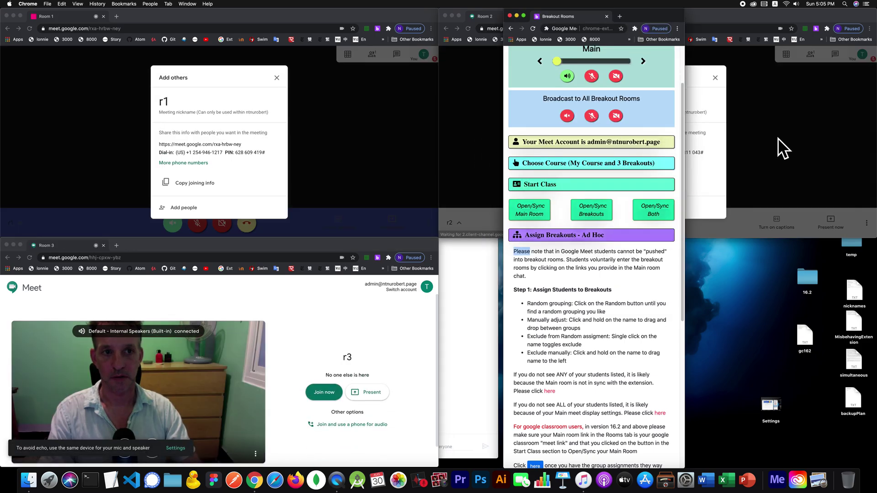
click(775, 85)
click(775, 84)
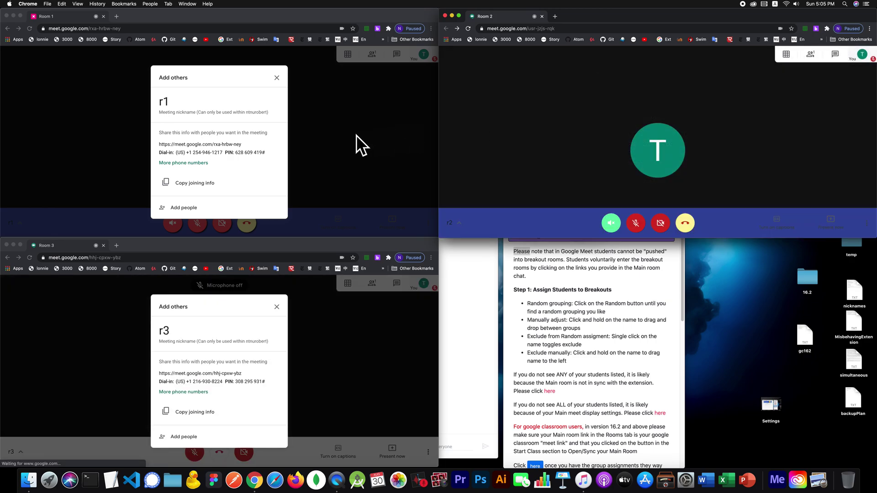
click(355, 135)
click(338, 316)
click(535, 273)
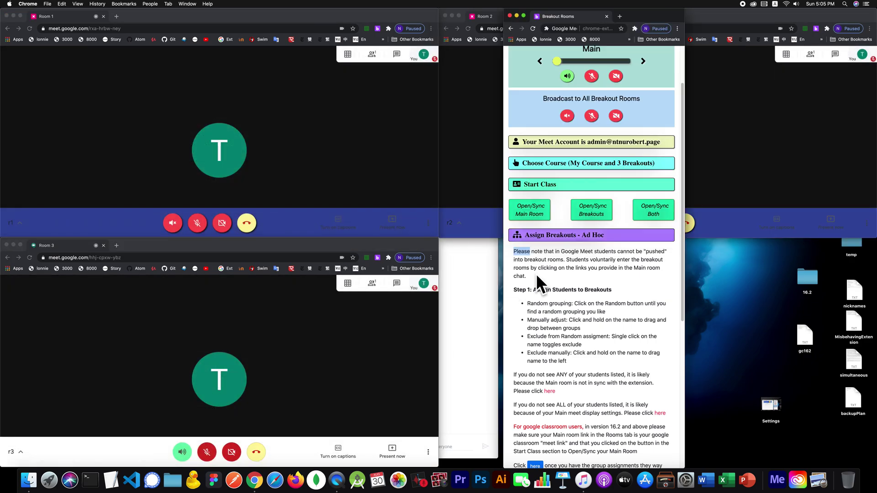
scroll(575, 146, up, 3)
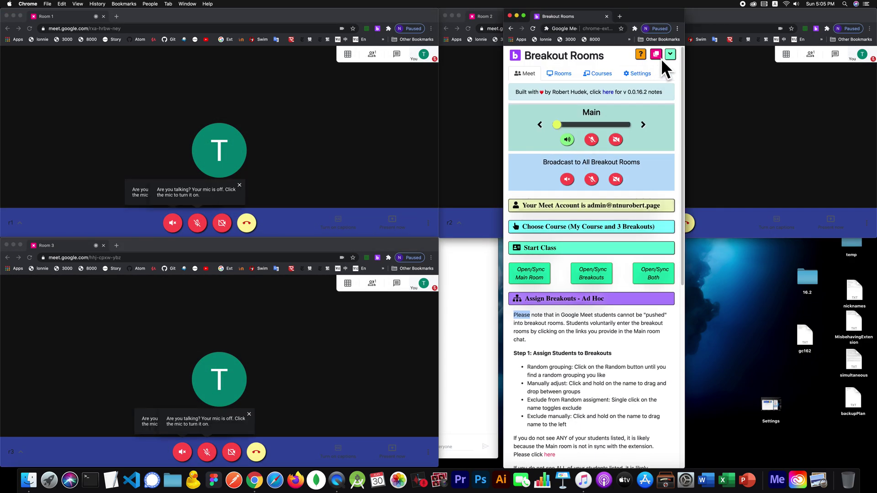
click(659, 53)
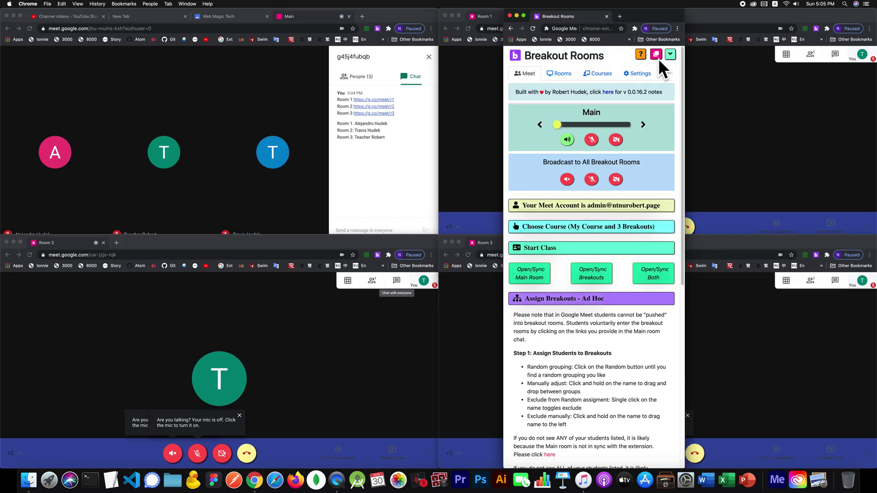
drag(636, 21, 695, 72)
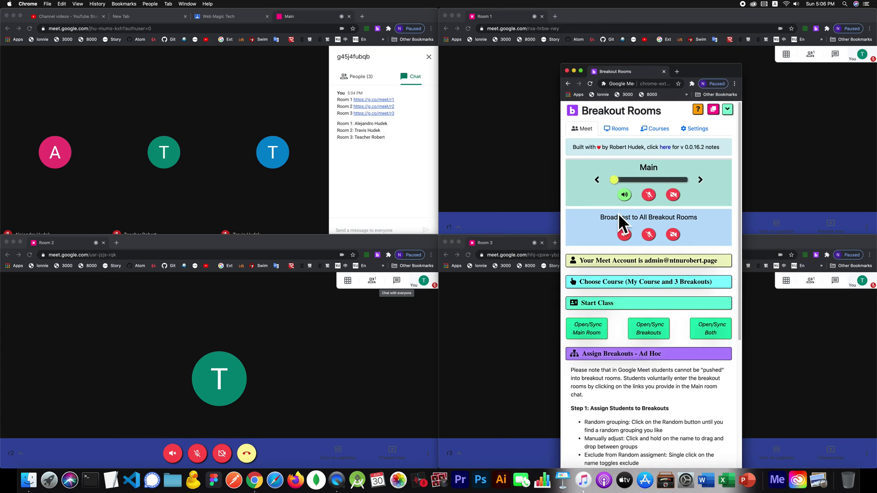
Step: Set the Meet toolbar colour to solid Aquamarine in the extension settings
click(694, 129)
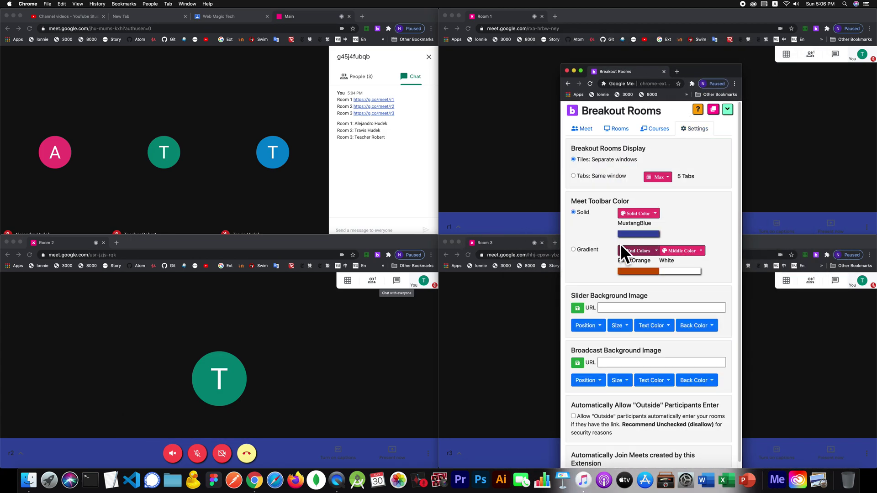
click(636, 214)
click(664, 143)
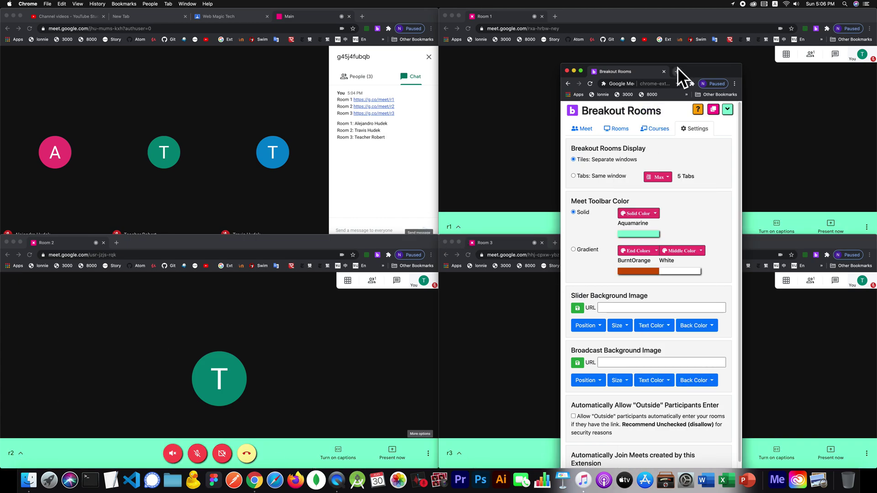
drag(703, 72, 669, 24)
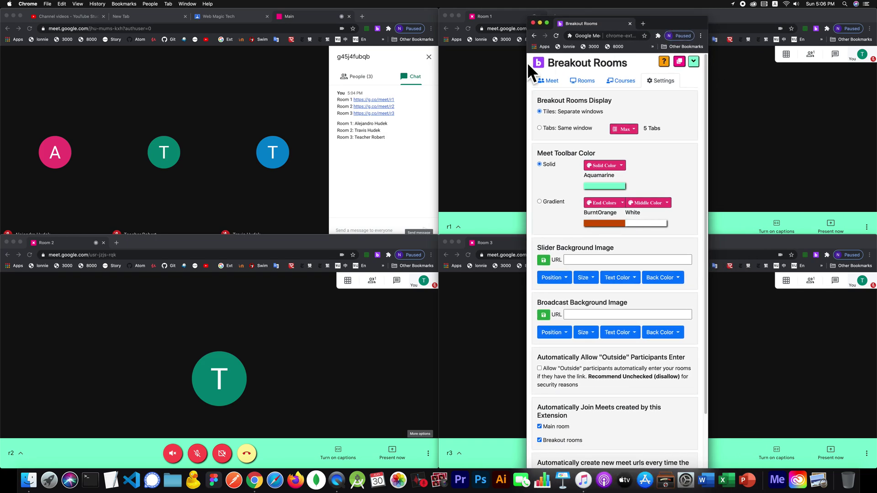
Step: Return to the meeting management page and reopen the Assign Breakouts - Ad Hoc copy steps
click(545, 79)
scroll(567, 283, down, 5)
scroll(575, 307, down, 3)
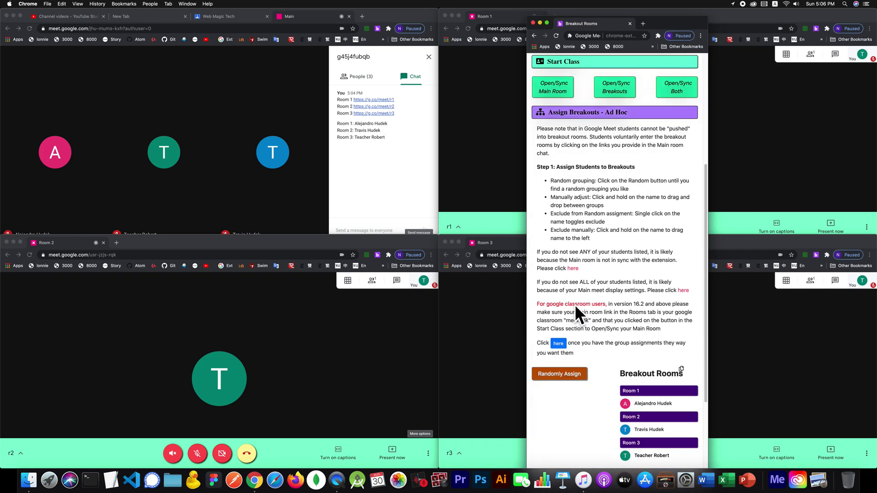
click(559, 342)
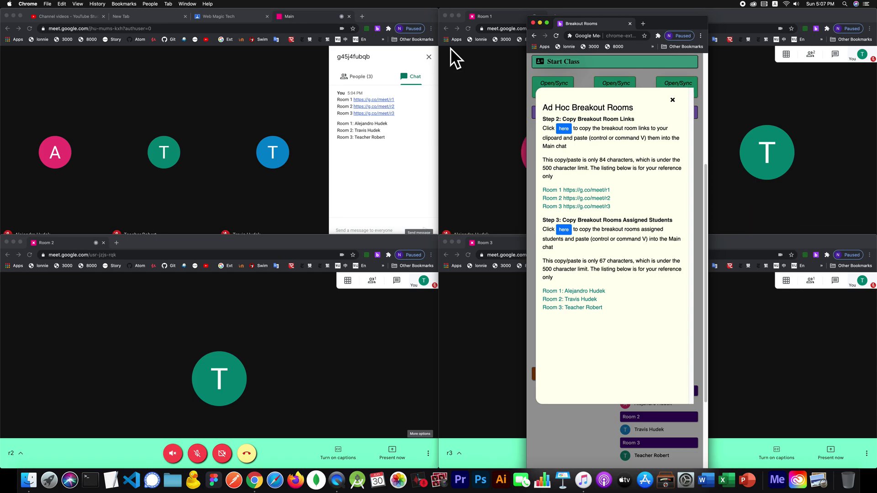
Step: Move the extension window aside, close the Ad Hoc popup, and reveal the Main chat
drag(652, 22, 414, 18)
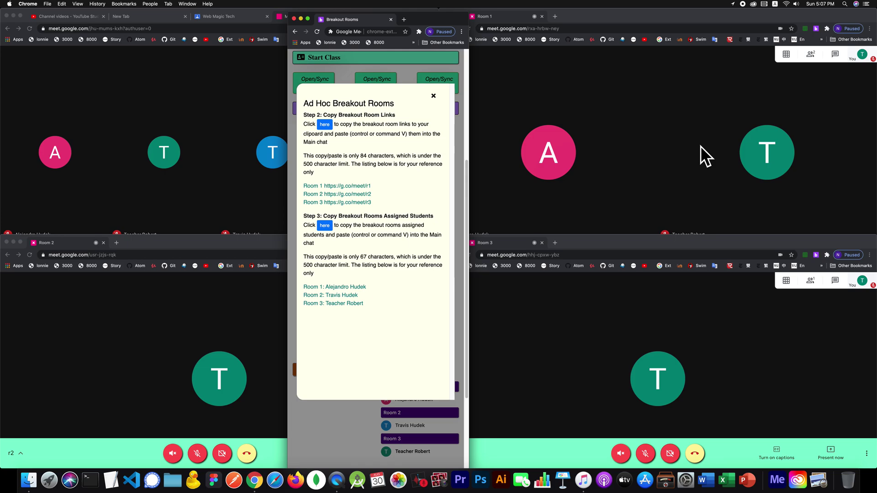
click(434, 96)
drag(424, 20, 593, 11)
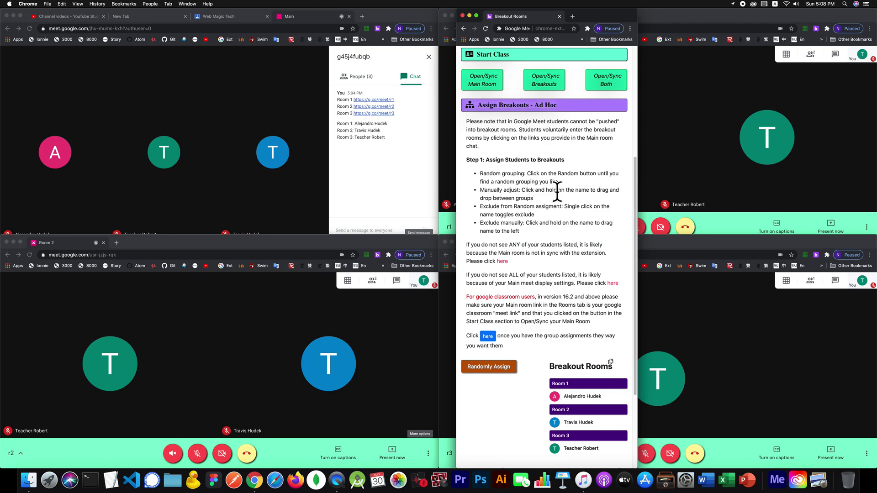
Step: Reopen the Ad Hoc Breakout Rooms popup listing the r1–r3 links and assigned participants
click(489, 337)
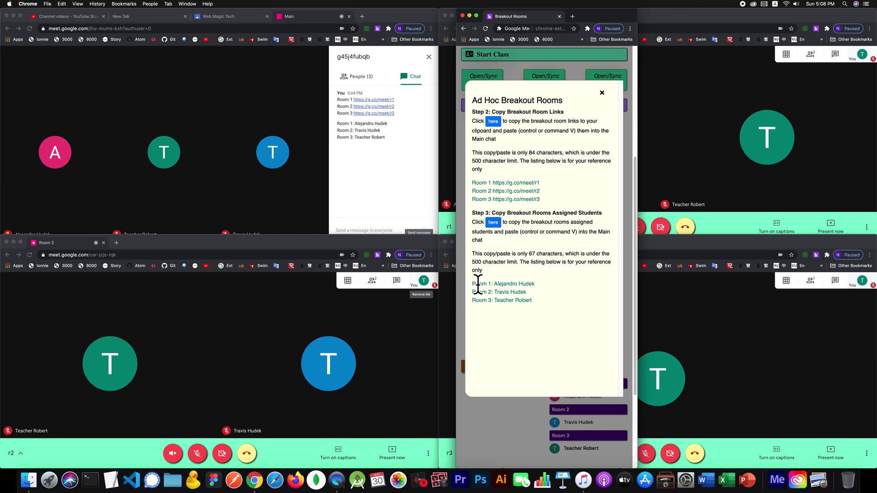
Step: Select the room assignment lines and the three room links, then close the Ad Hoc popup
drag(474, 284, 541, 310)
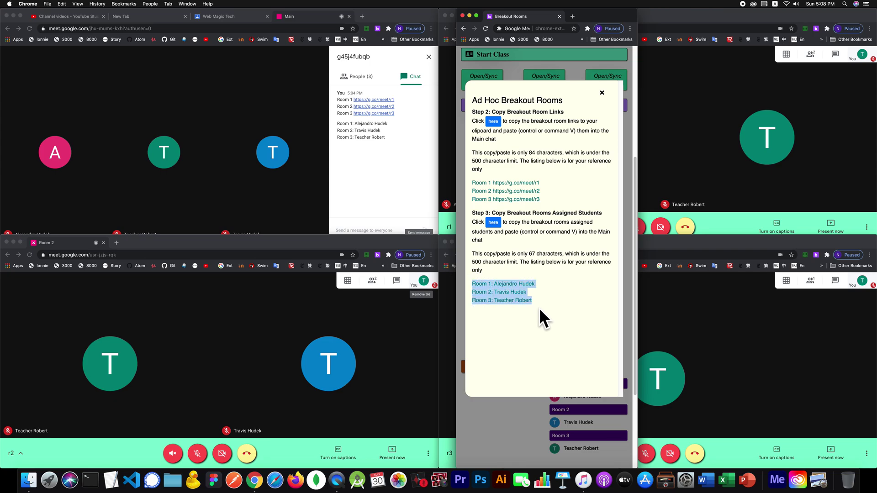
click(538, 304)
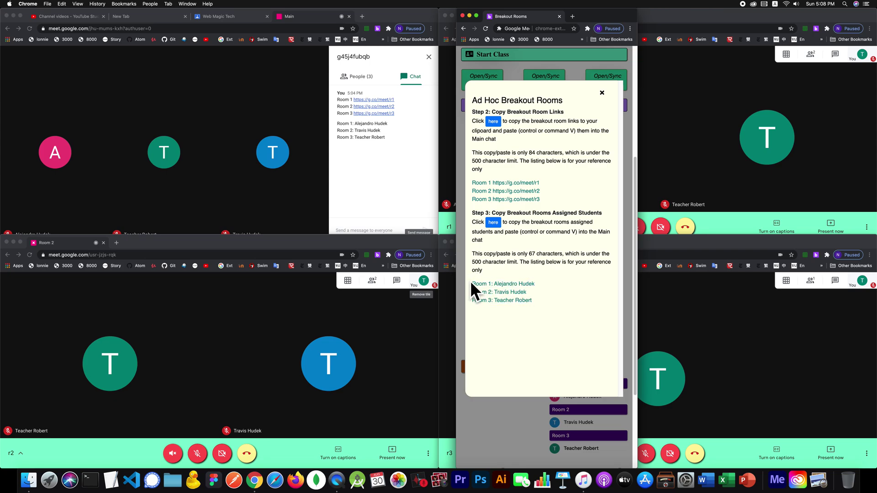
drag(471, 281, 559, 320)
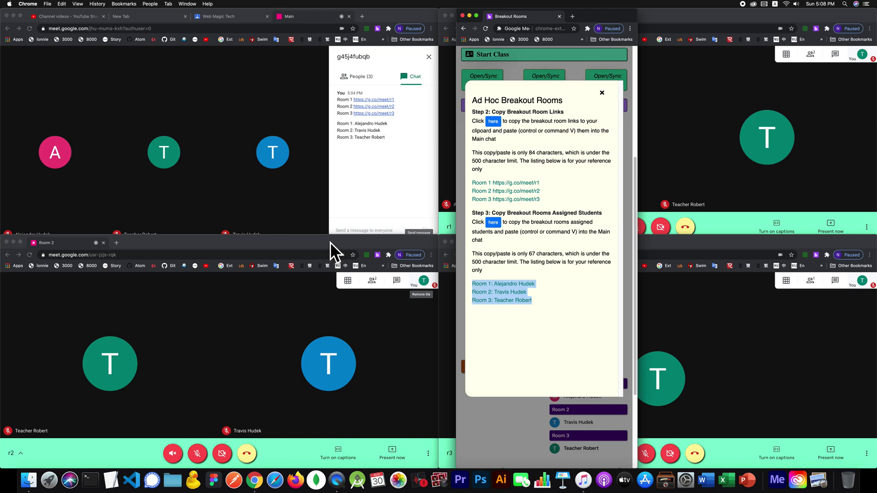
click(476, 280)
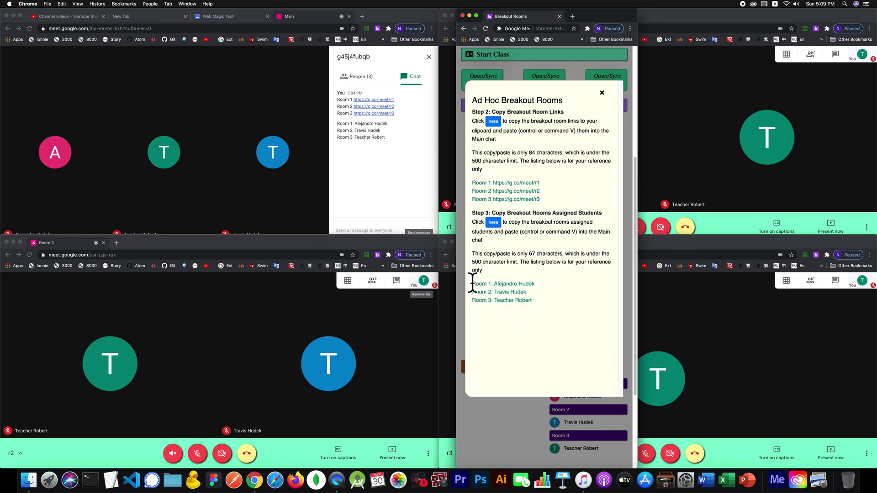
drag(473, 283, 538, 295)
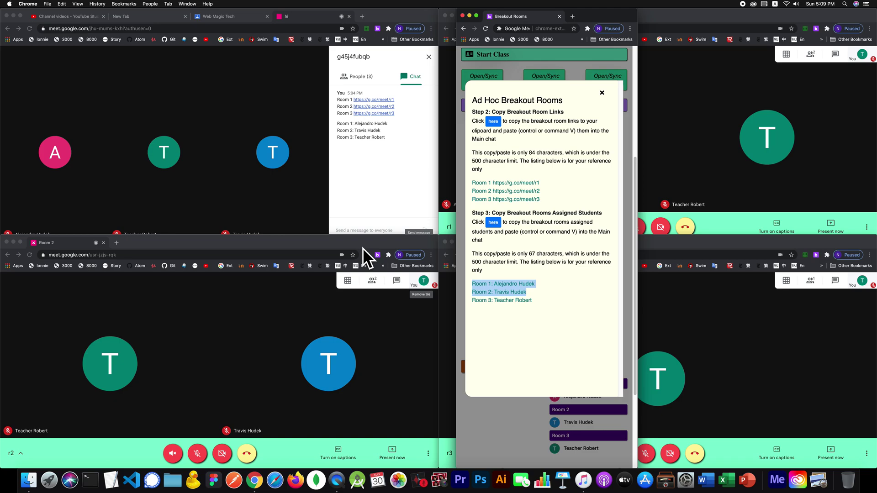
click(559, 194)
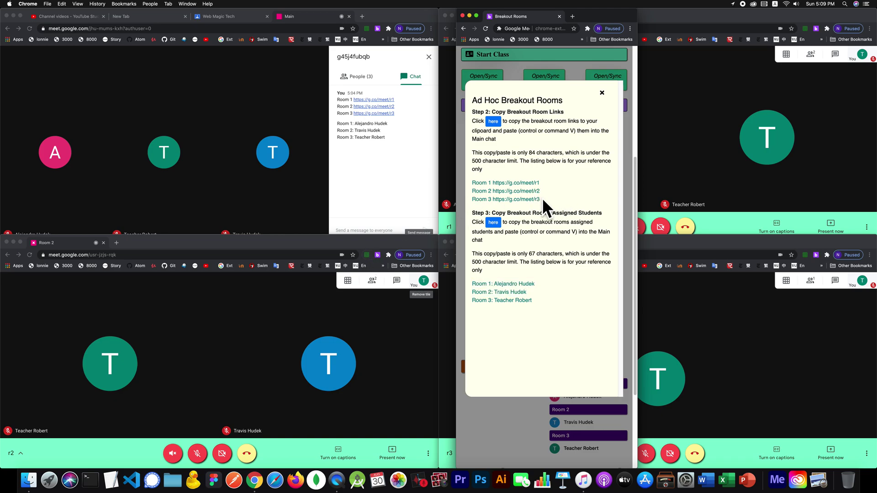
drag(542, 199, 471, 172)
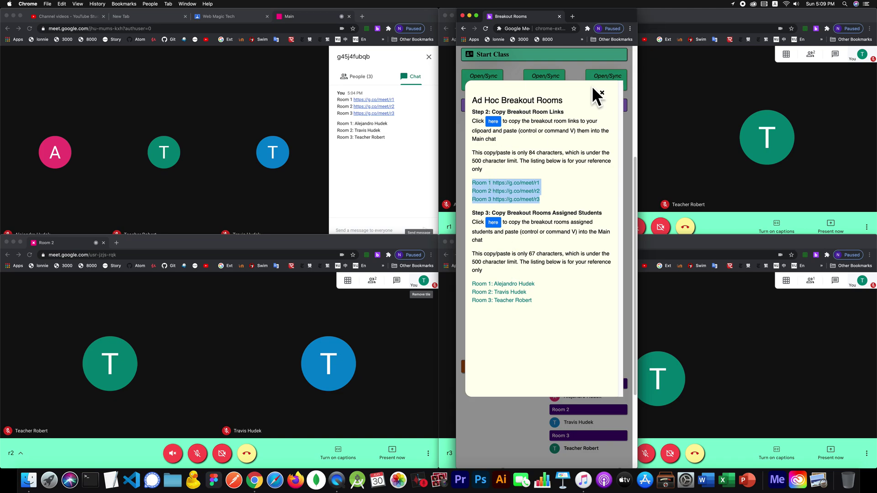
click(602, 92)
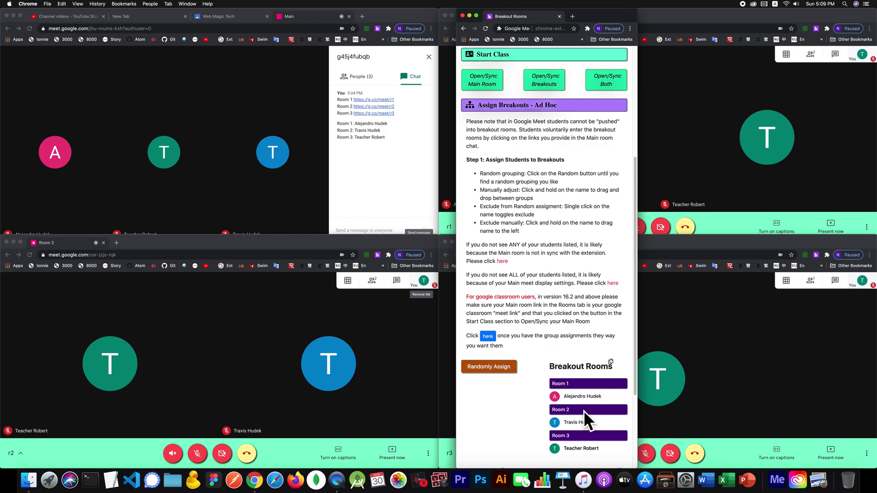
Step: Scroll through the Assign Breakouts page and collapse the 'Assign Breakouts - Ad Hoc' section
scroll(567, 260, up, 5)
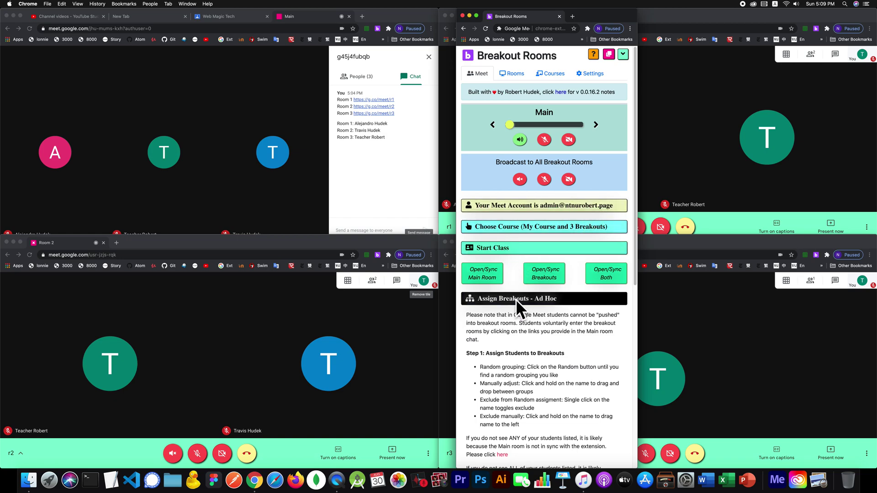
scroll(517, 299, down, 3)
scroll(517, 299, down, 2)
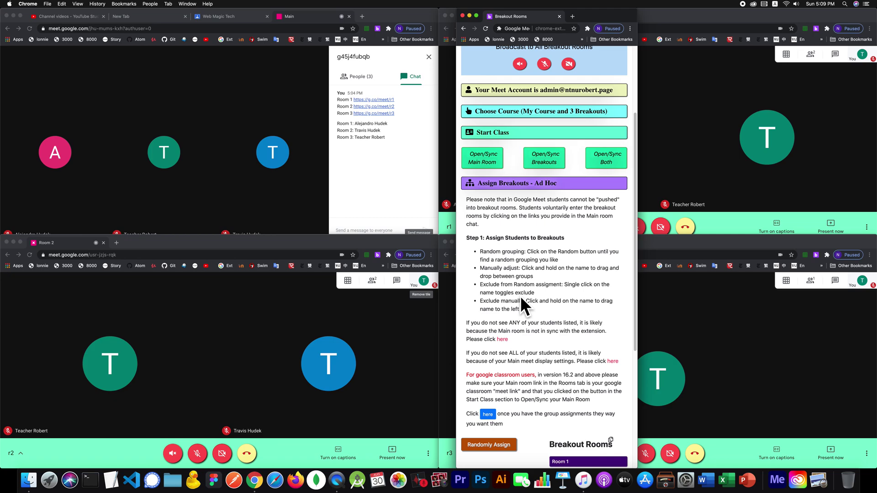
scroll(520, 301, down, 3)
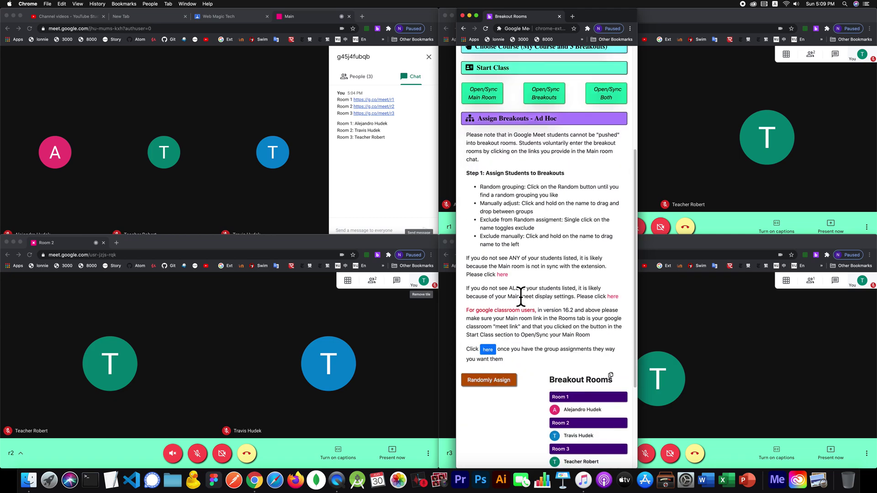
scroll(521, 296, down, 2)
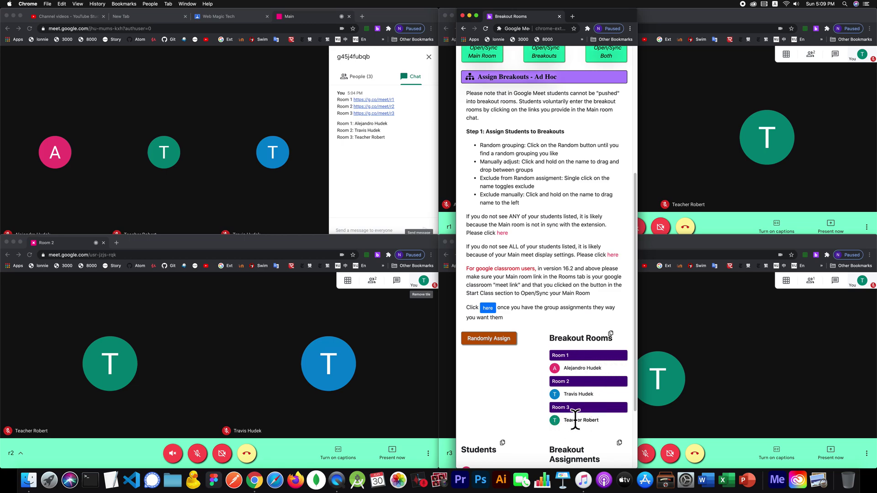
scroll(590, 376, up, 1)
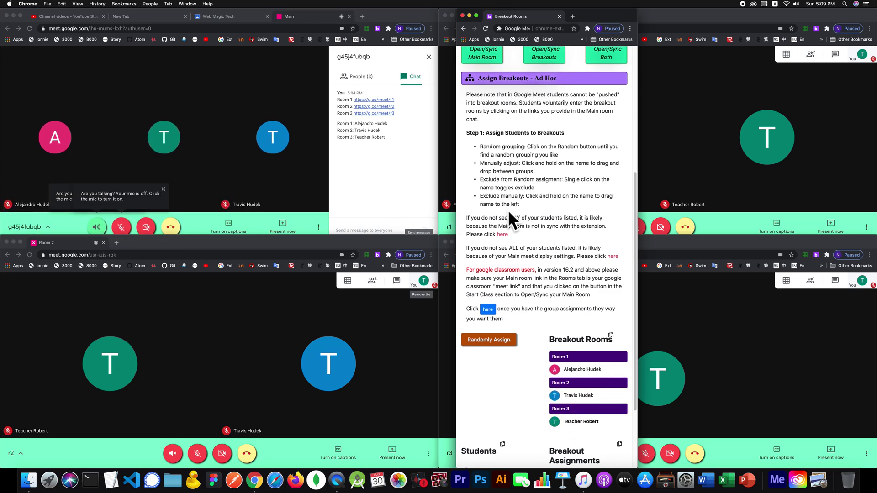
click(555, 78)
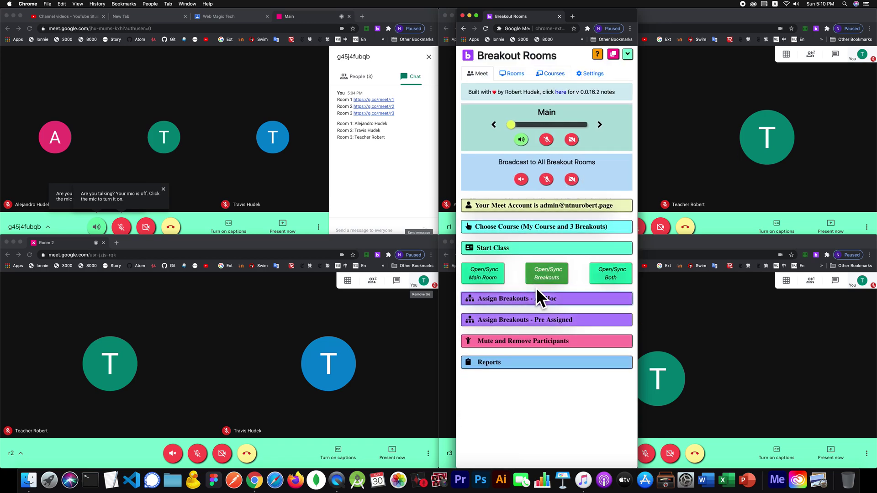